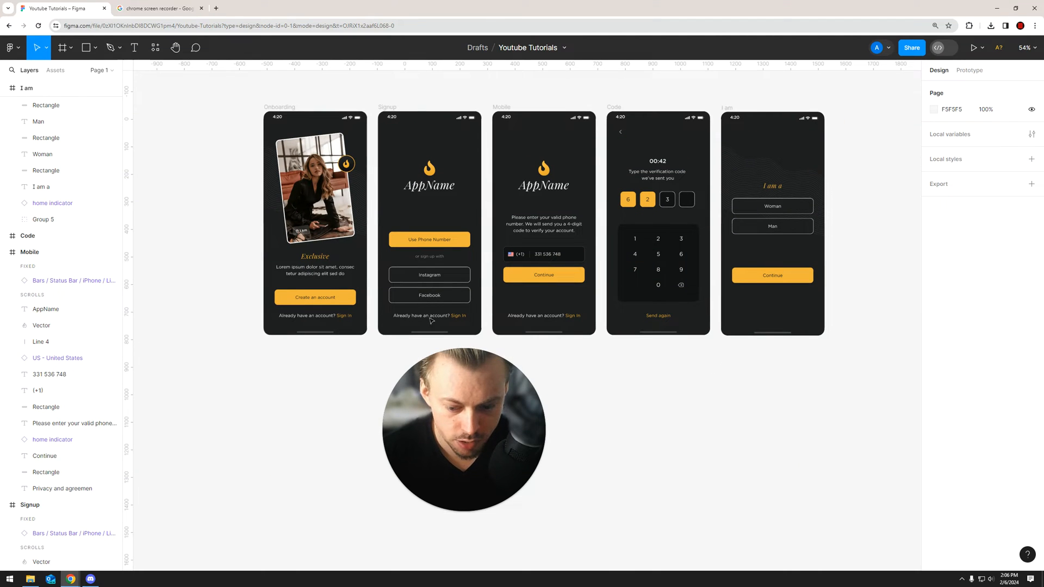
scroll(731, 351, down, 1)
scroll(730, 352, right, 1)
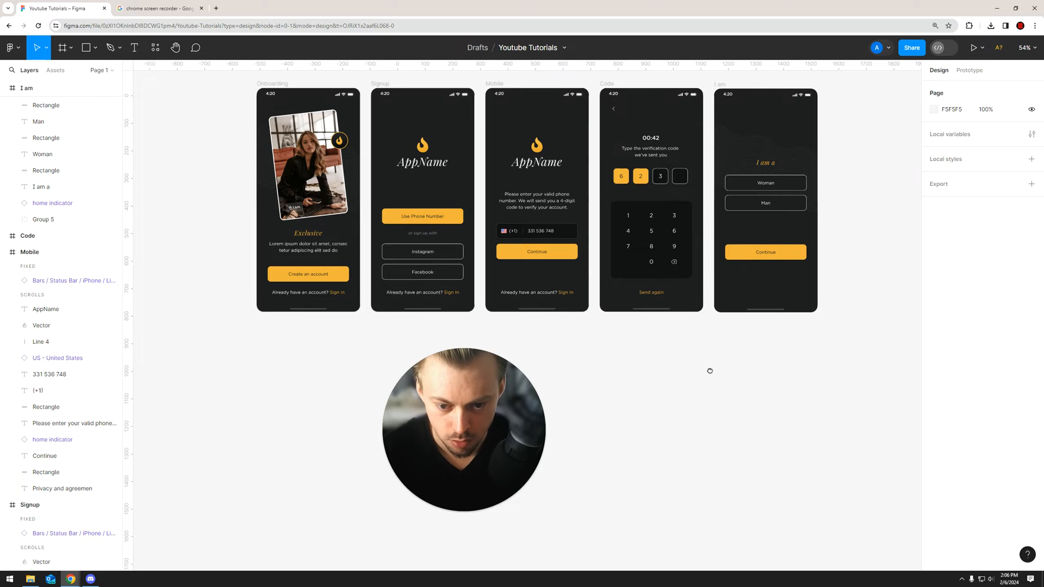
scroll(670, 361, left, 1)
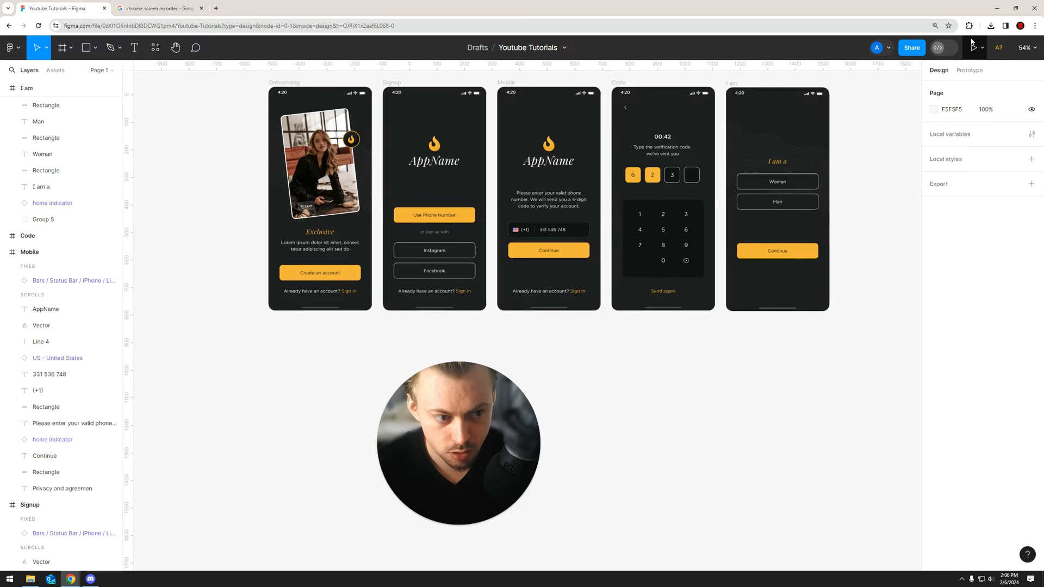
Link the onboarding description toward Signup and the Use Phone Number button to the Mobile screen
click(971, 70)
scroll(440, 140, up, 2)
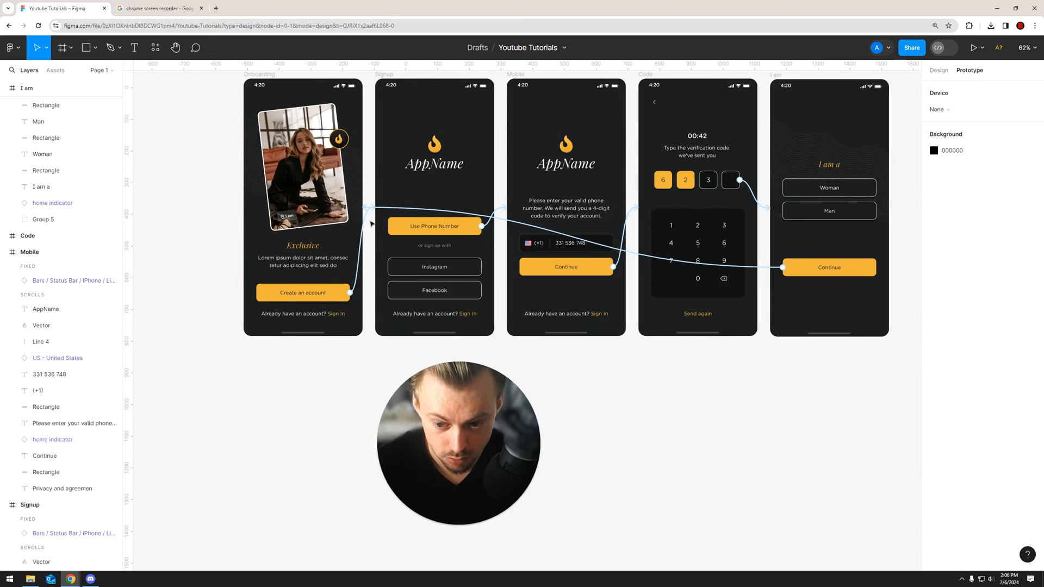
scroll(377, 282, up, 2)
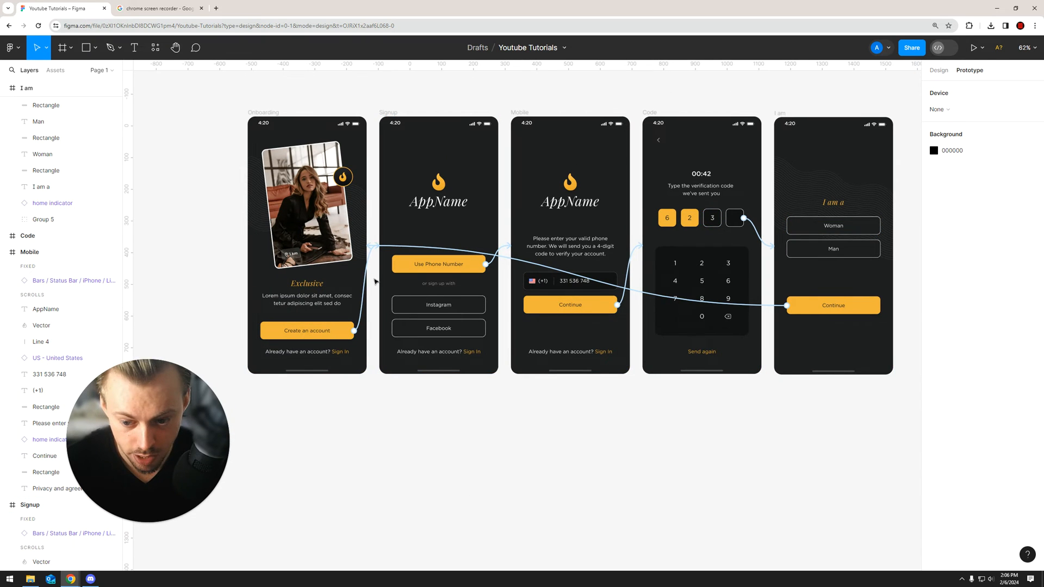
scroll(374, 282, up, 1)
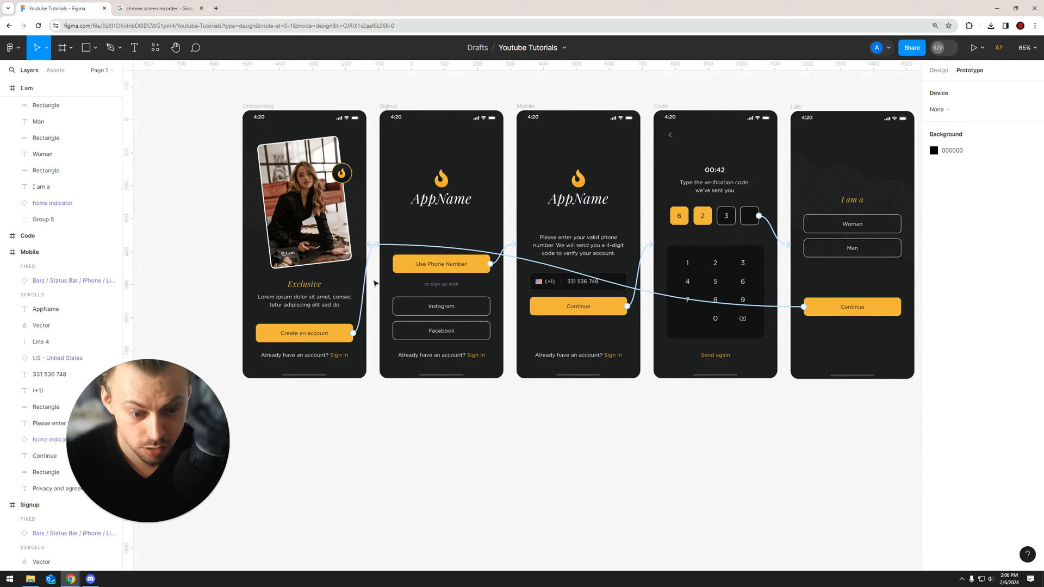
click(341, 299)
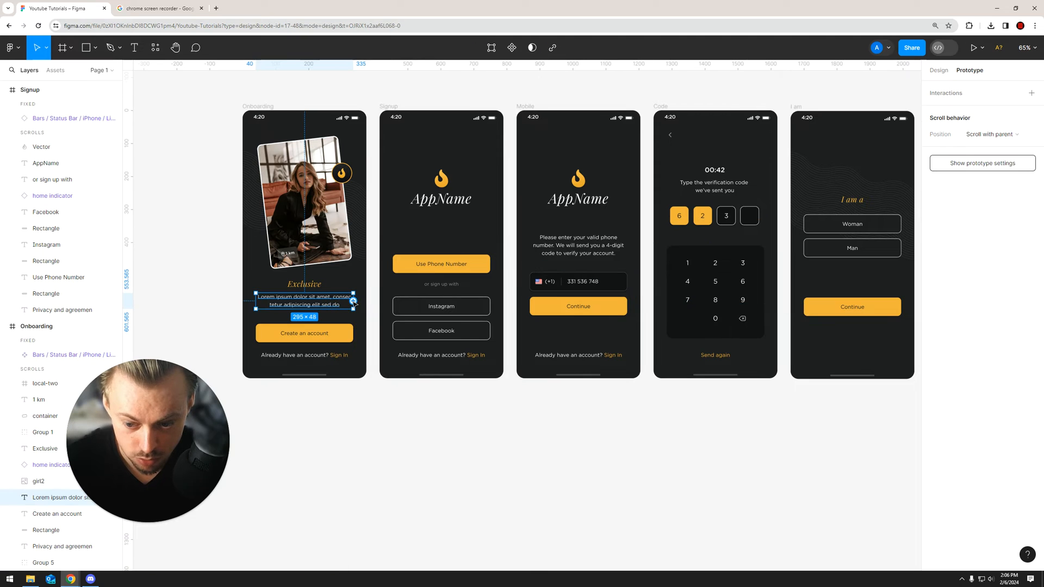
mouse_move(353, 300)
mouse_down()
mouse_move(415, 288)
mouse_move(381, 420)
mouse_up()
click(351, 333)
click(457, 263)
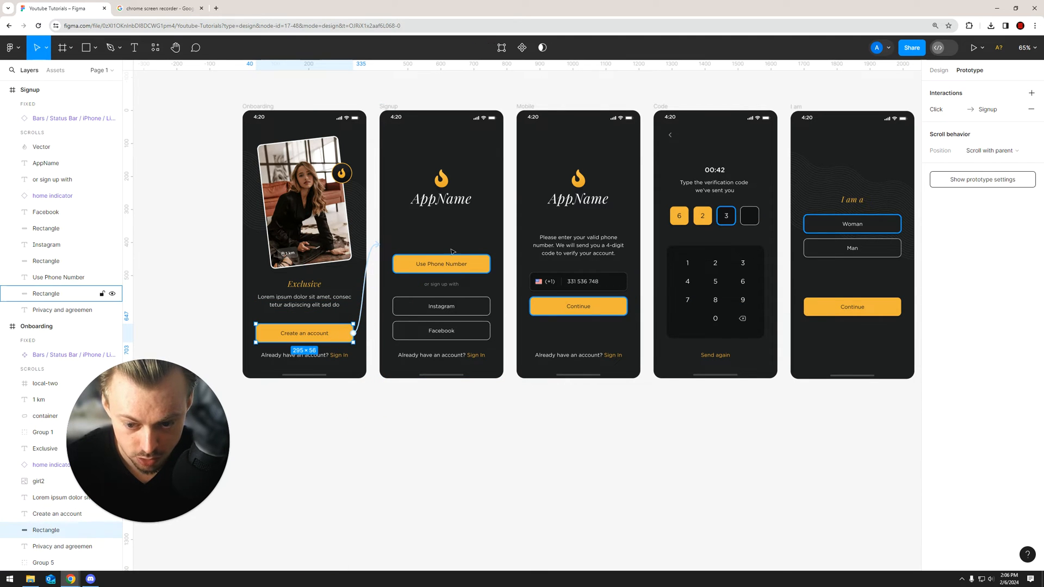
drag(490, 264, 544, 307)
Link Continue to the Code screen and the last code box to the I am screen
click(543, 307)
drag(628, 306, 715, 294)
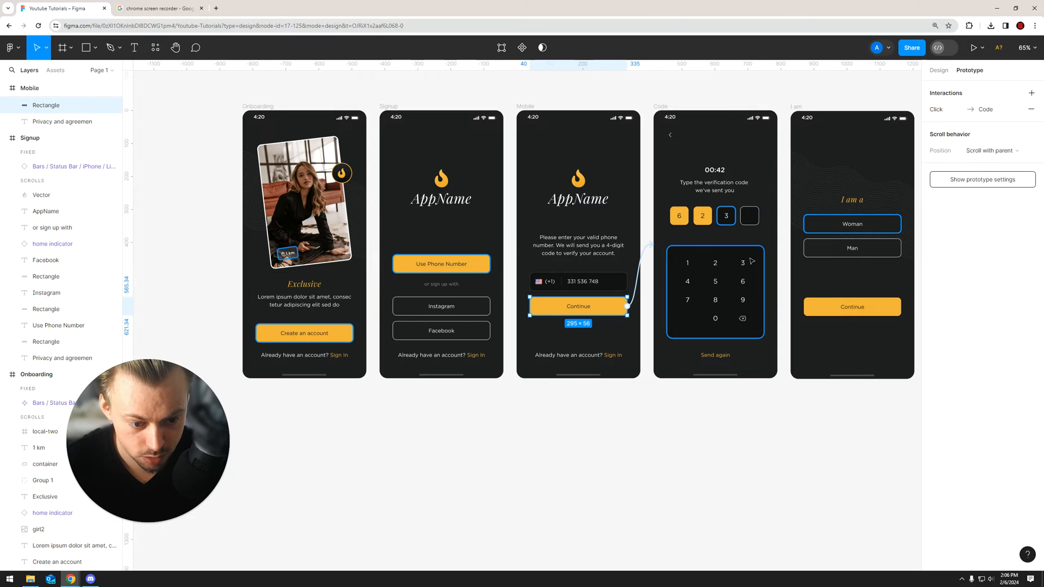
click(749, 216)
drag(759, 216, 853, 245)
scroll(689, 414, down, 2)
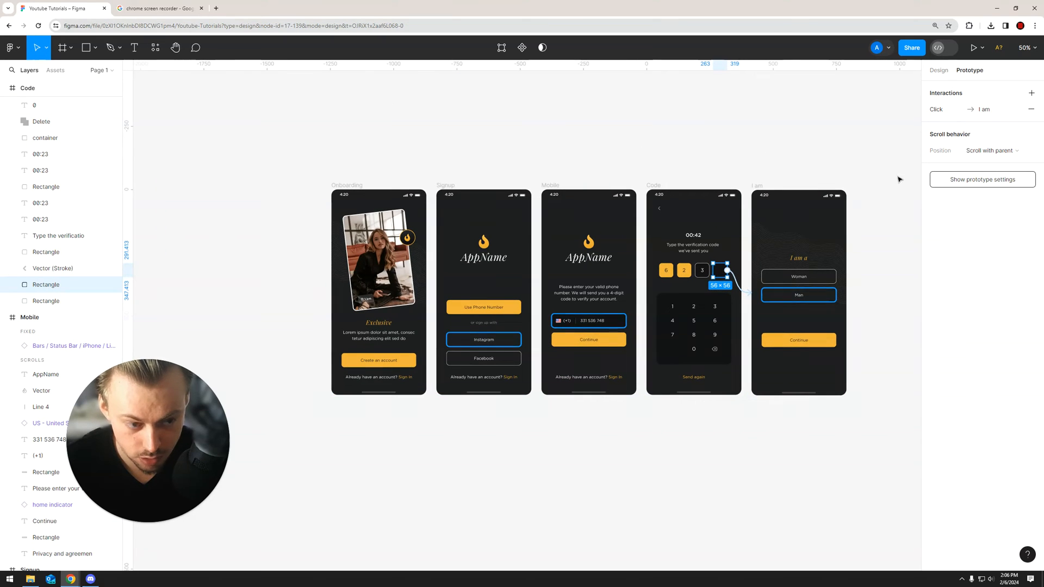
click(940, 70)
scroll(642, 139, right, 1)
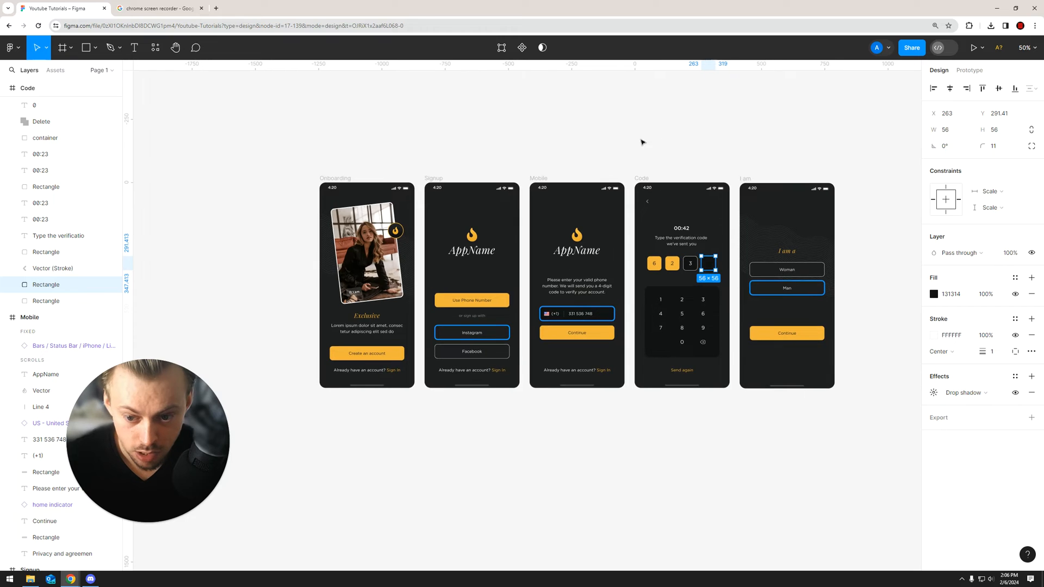
scroll(620, 143, up, 1)
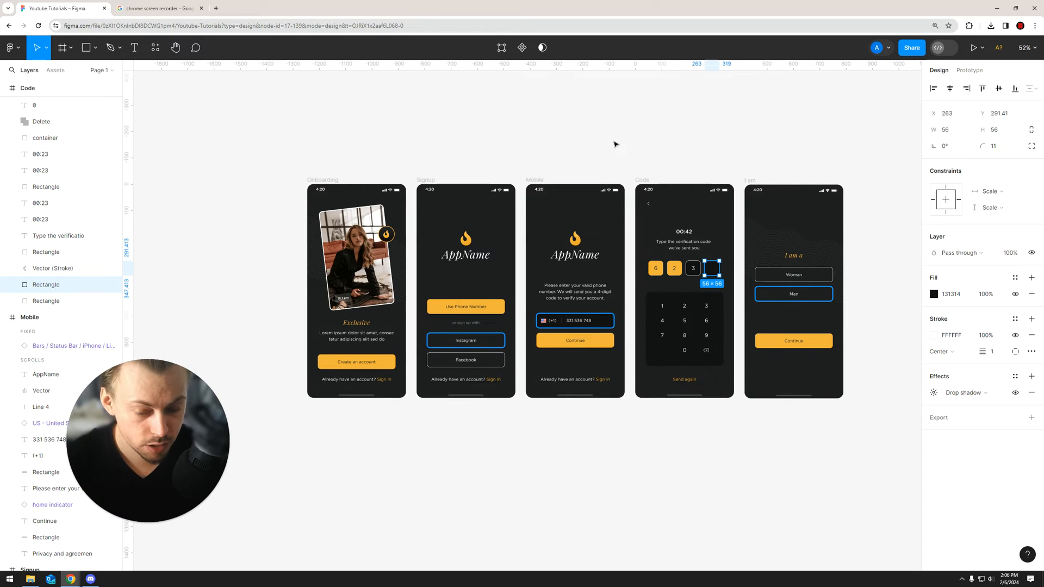
click(155, 8)
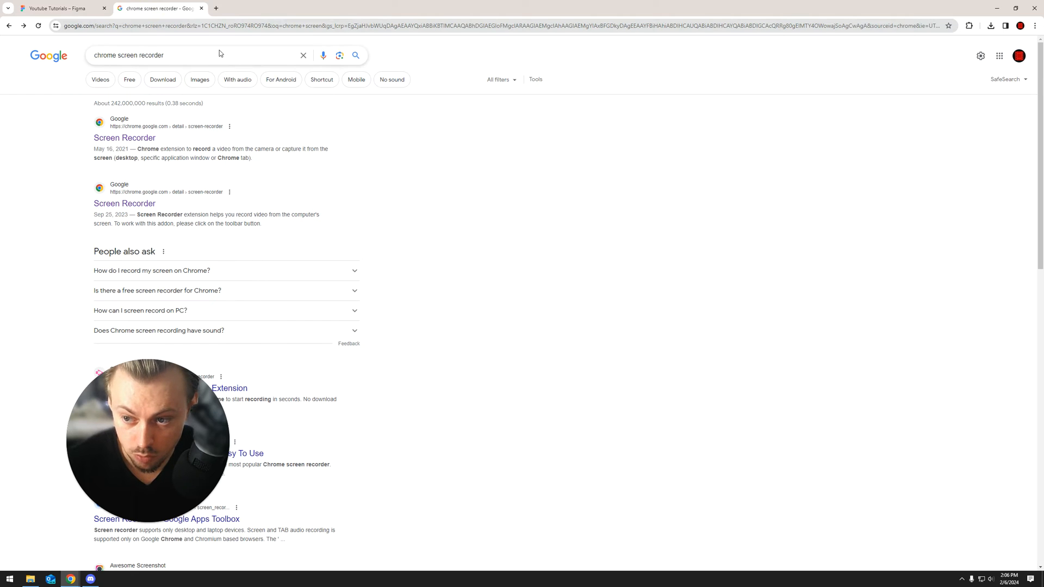
Add the Screen Recorder extension from the Chrome Web Store and return to Figma
click(137, 138)
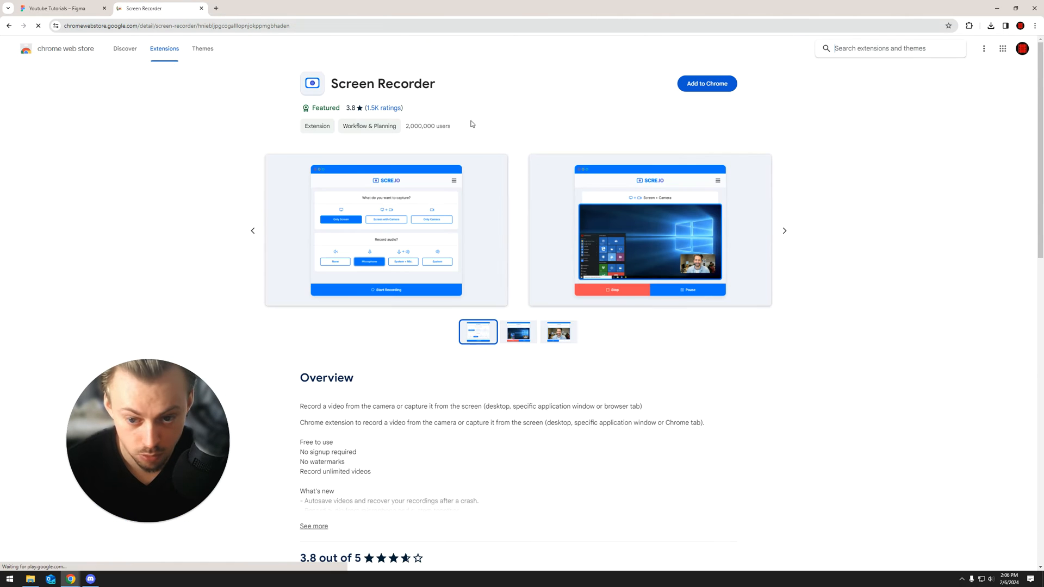
click(705, 86)
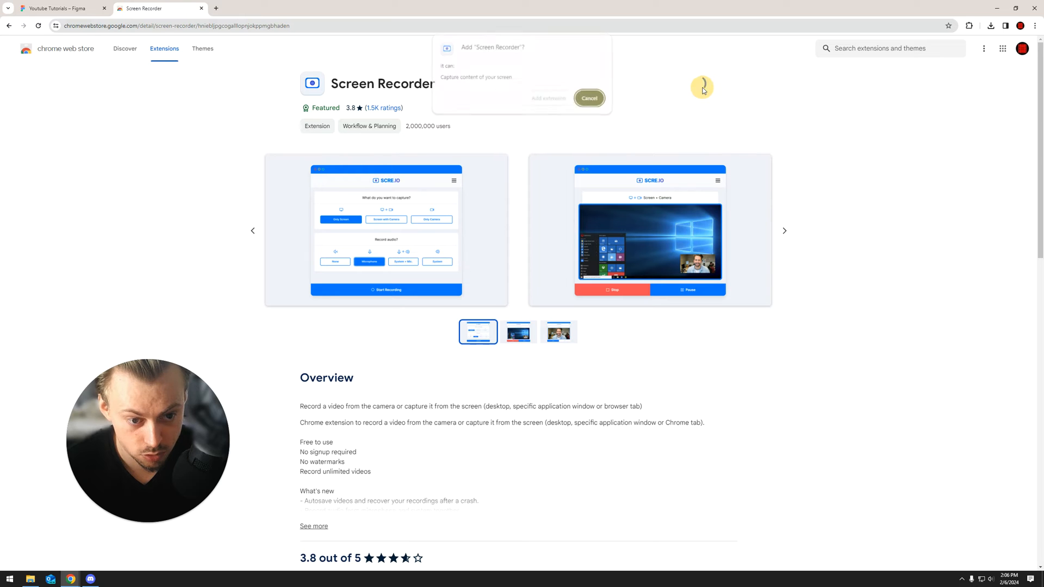
click(545, 99)
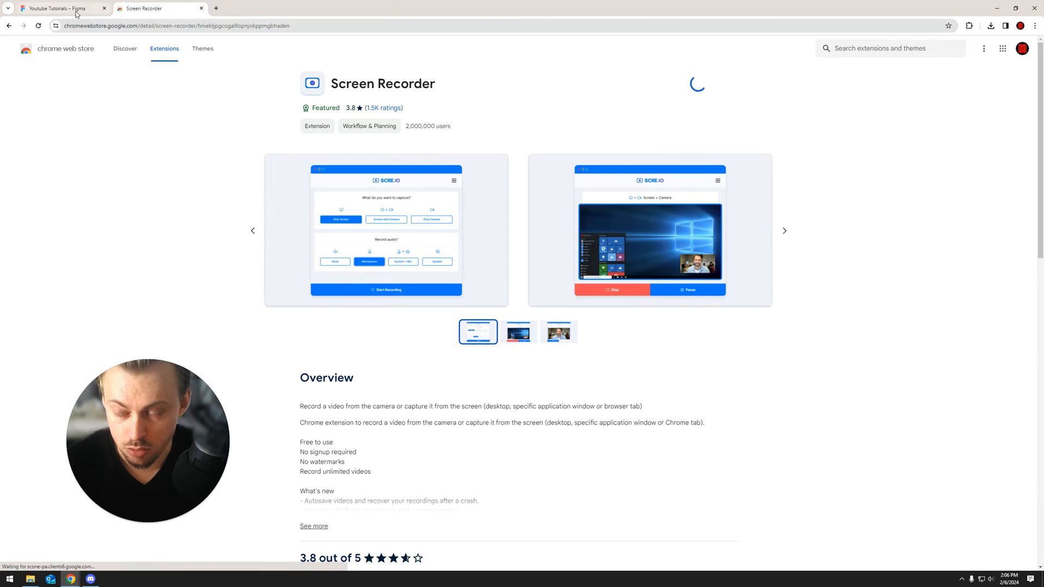
click(101, 6)
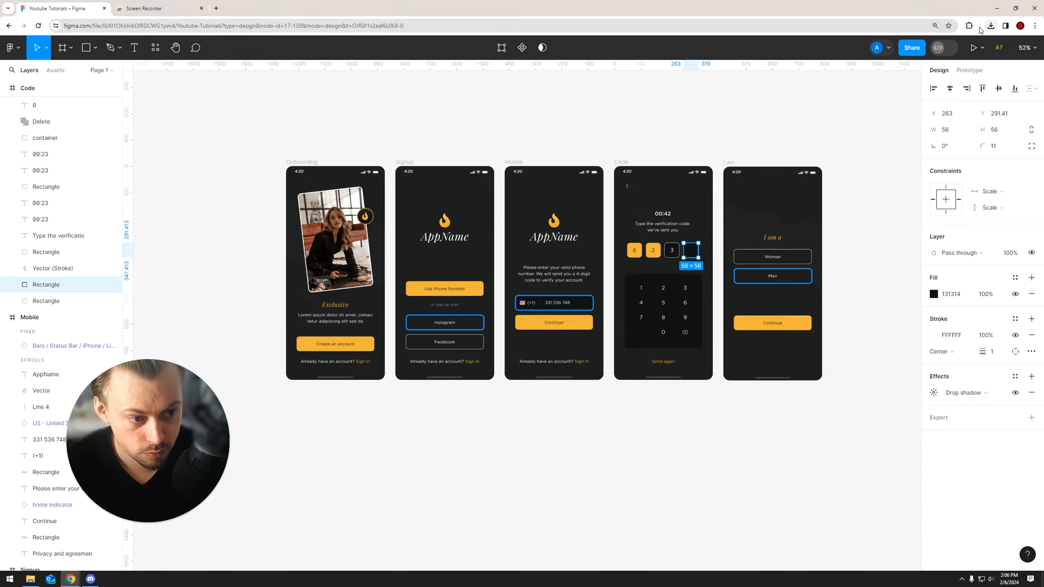
Present the prototype in a new tab, pin Screen Recorder and launch it
click(973, 47)
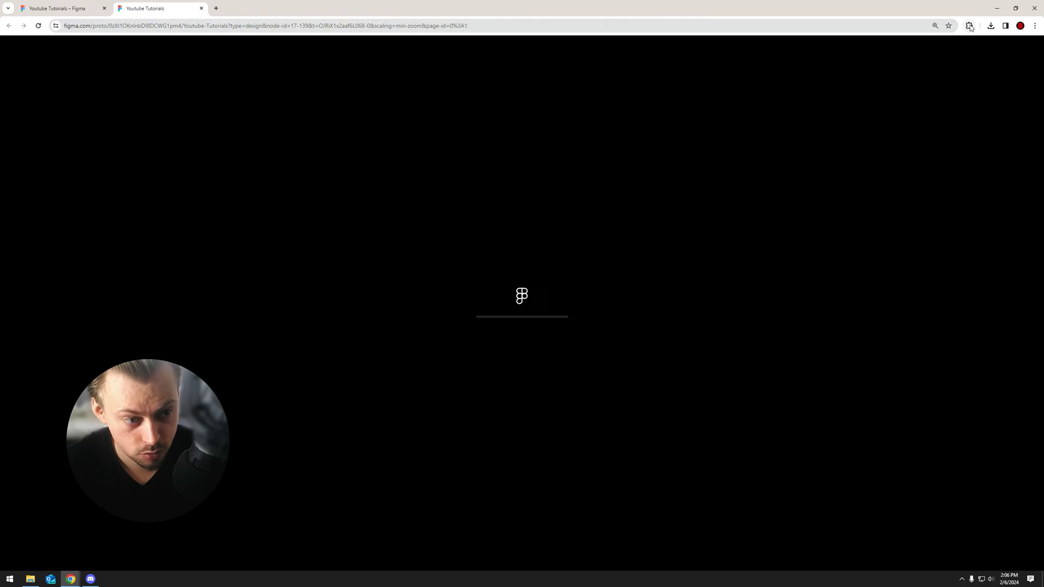
click(969, 26)
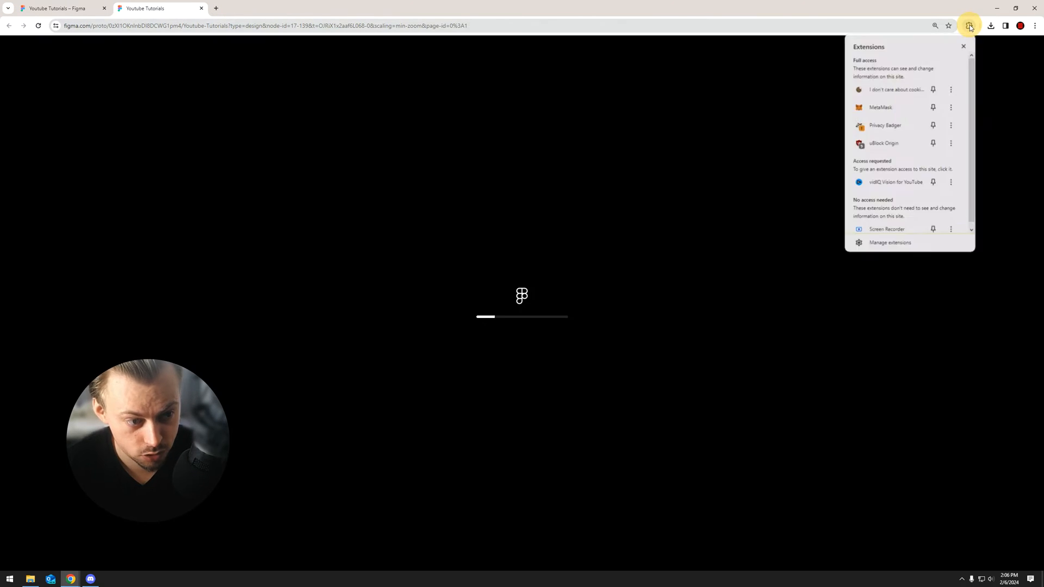
click(933, 224)
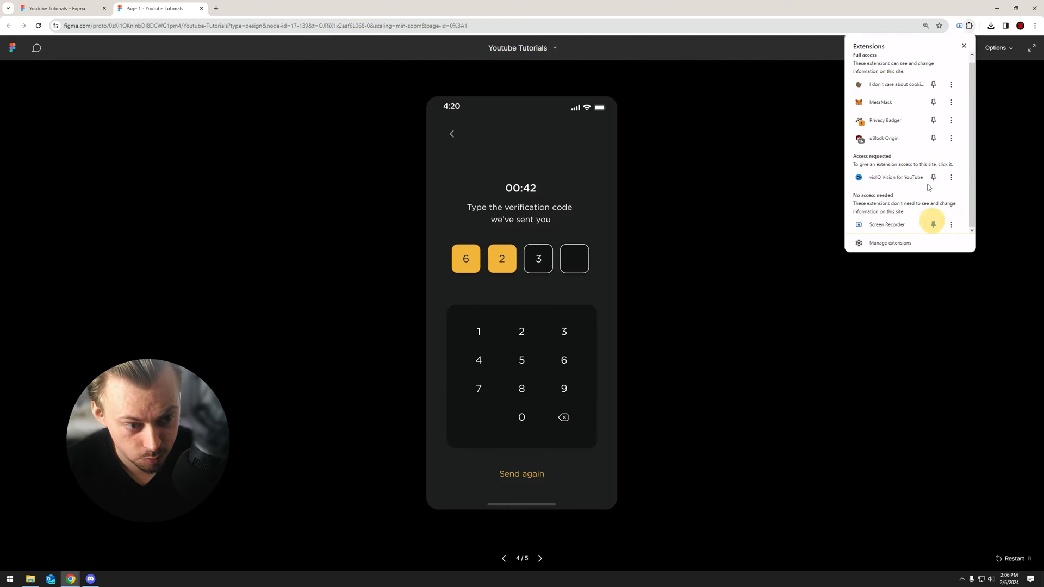
click(953, 25)
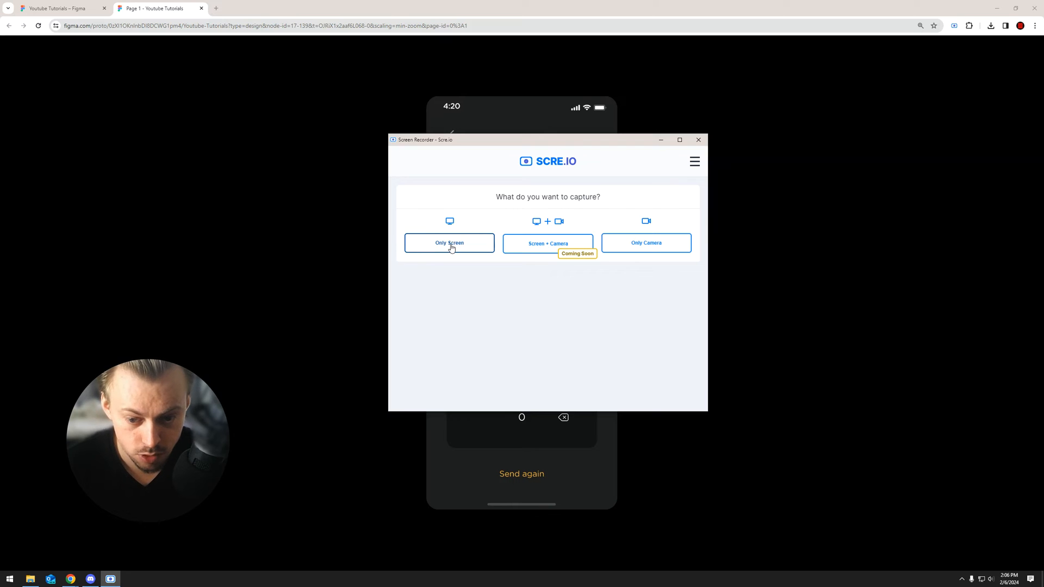
Set the recorder to screen only with no audio and reset the prototype to its first screen
click(451, 244)
click(443, 328)
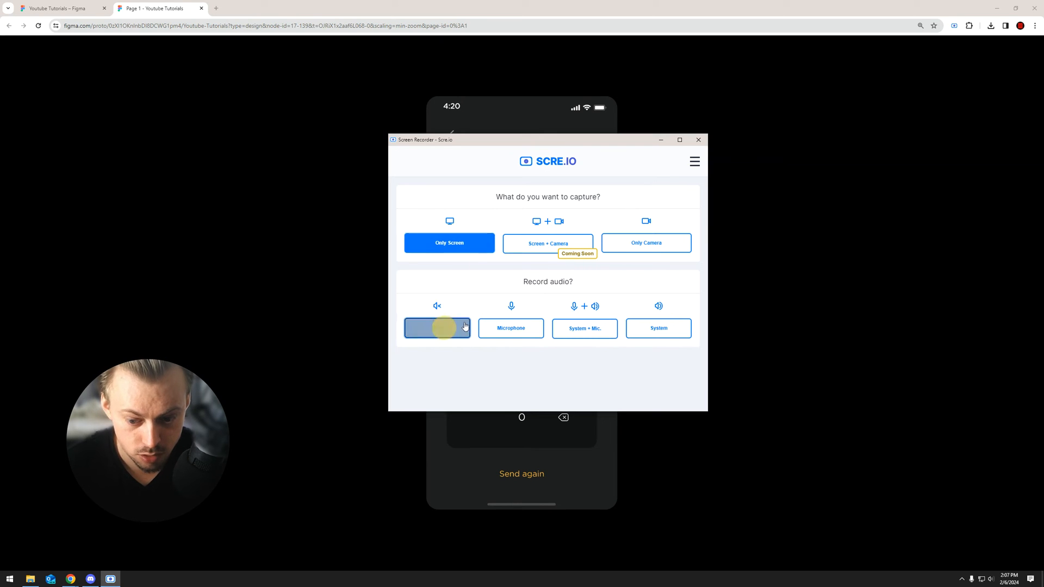
drag(538, 141, 756, 123)
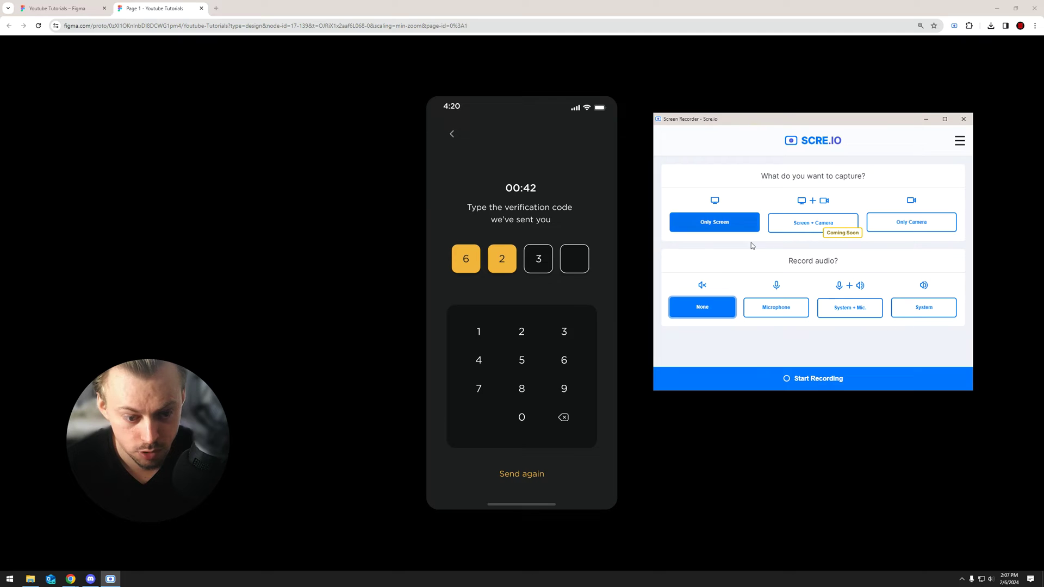
click(532, 323)
click(466, 151)
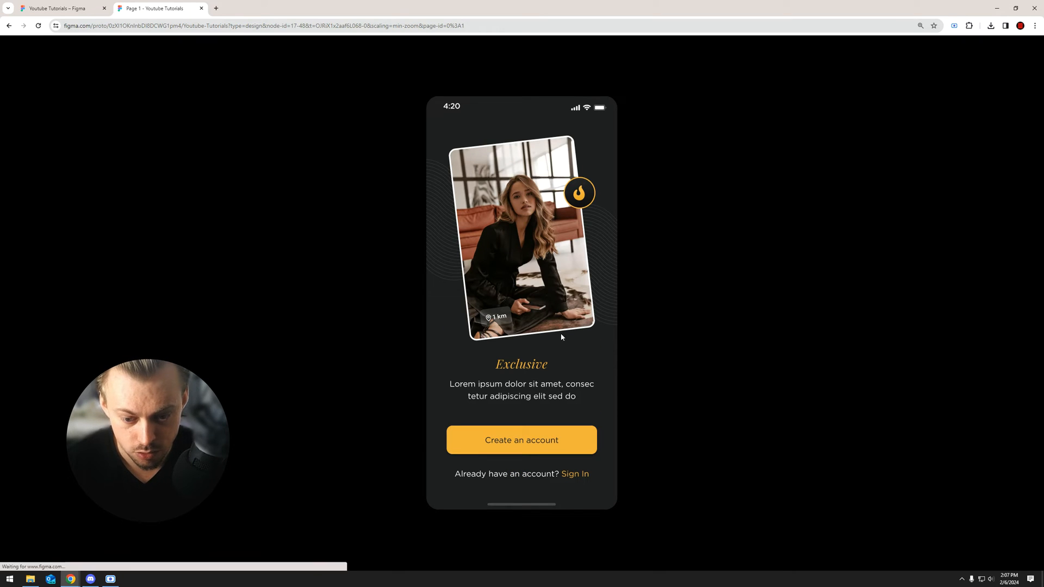
click(588, 382)
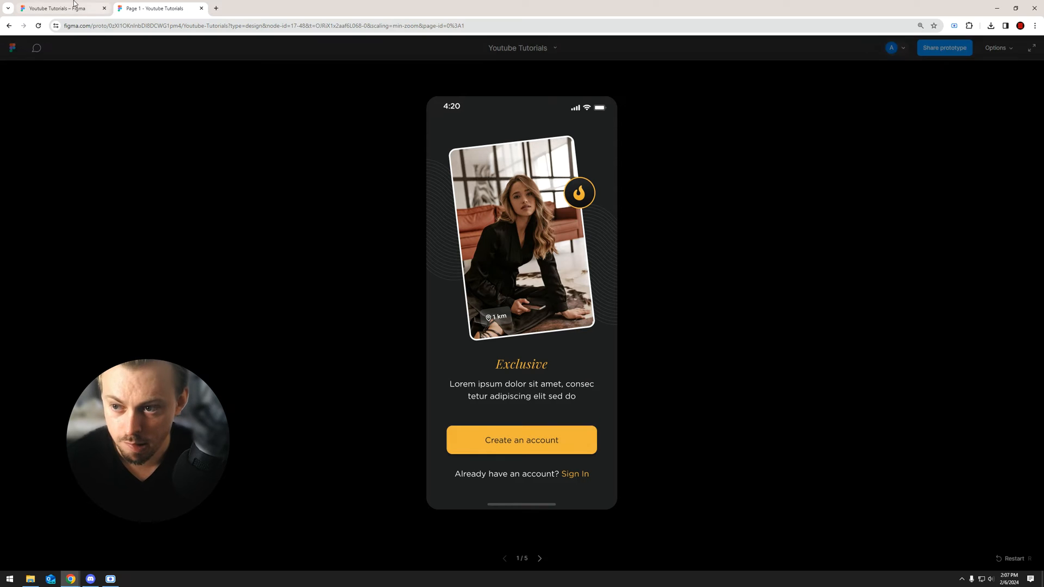
Bring the recorder window forward and move it to the right edge
click(110, 579)
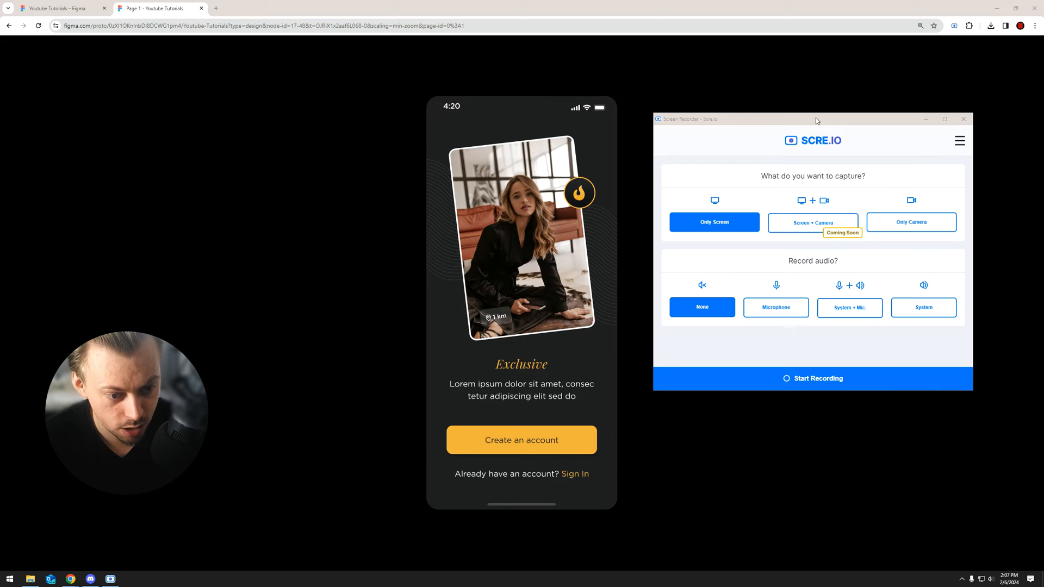
drag(816, 120, 781, 151)
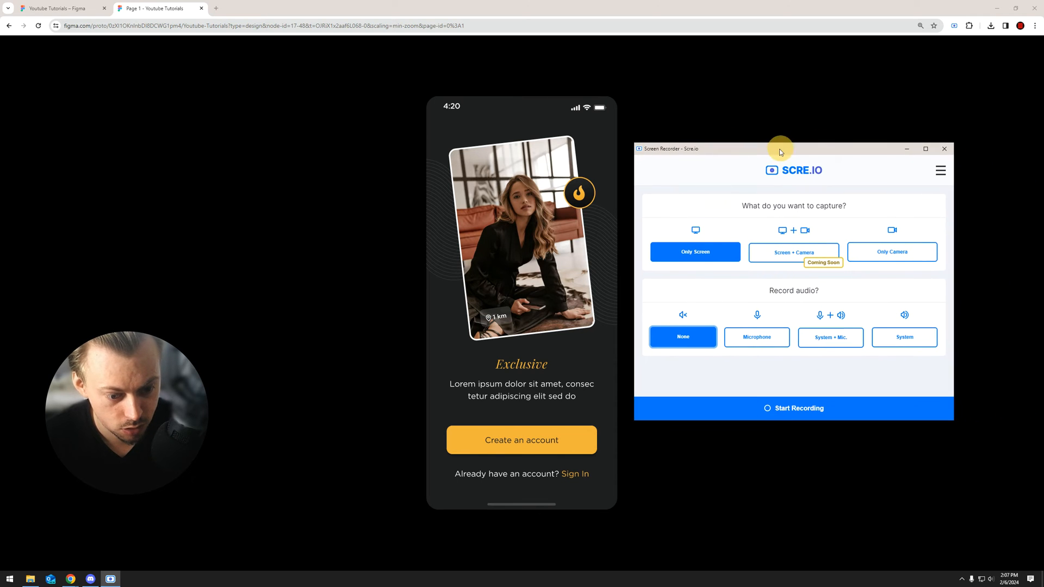
drag(783, 151, 957, 211)
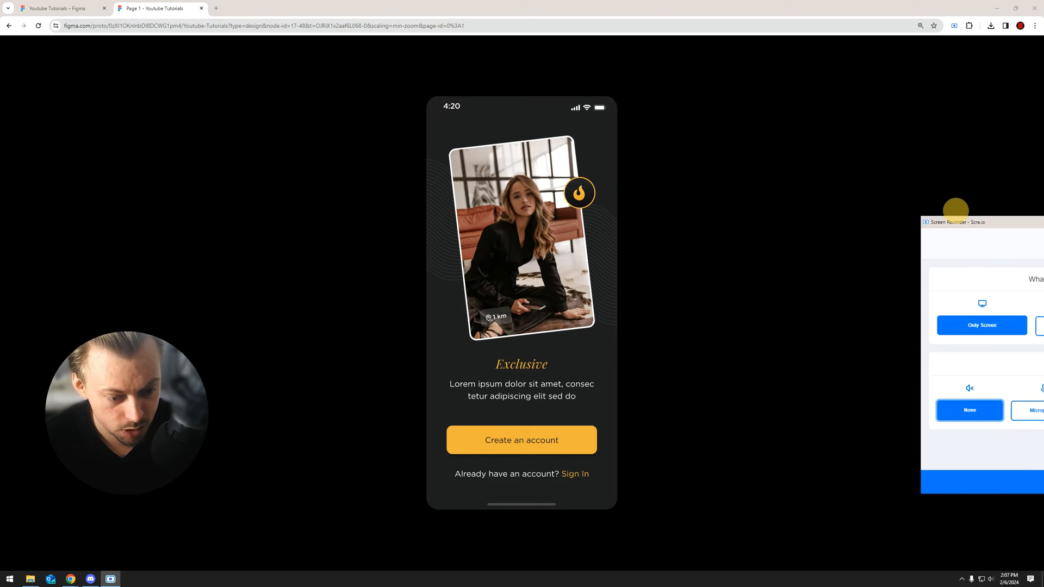
Start recording, sharing the entire screen
click(746, 406)
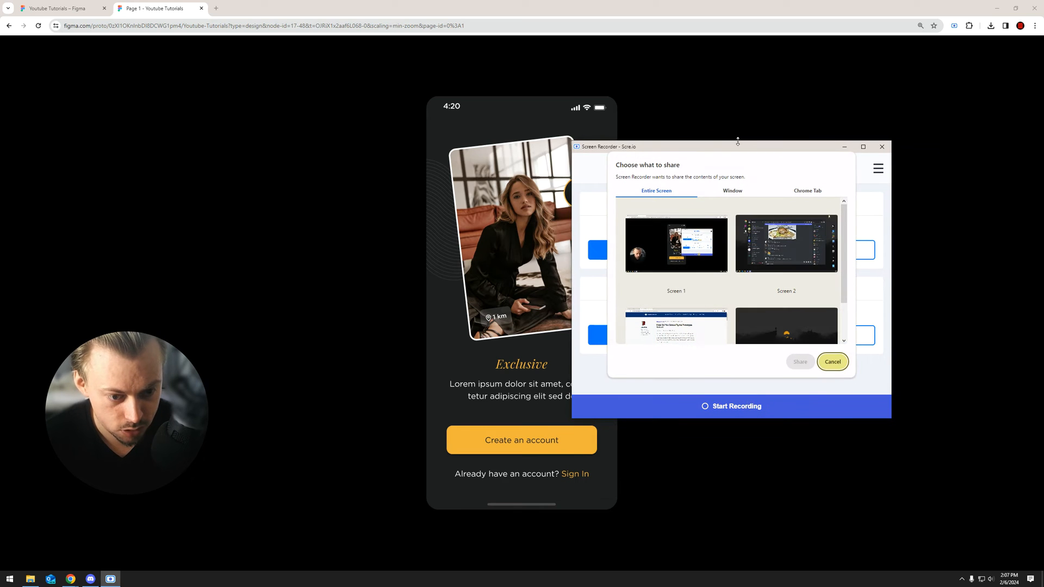
click(677, 245)
click(800, 361)
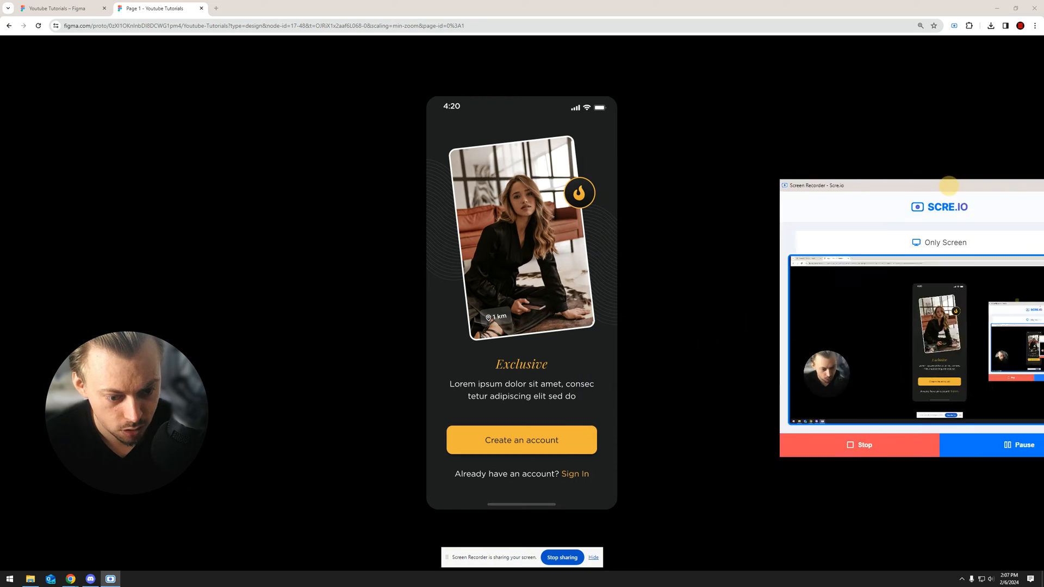
Click through sign-up, phone number, verification code and gender screens back to Exclusive
click(560, 450)
click(577, 337)
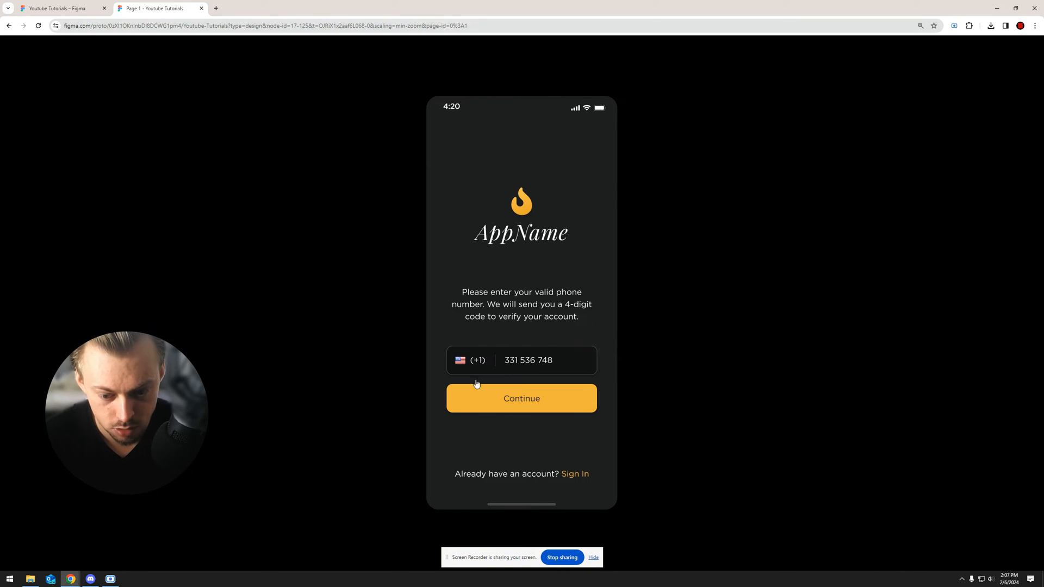
click(560, 402)
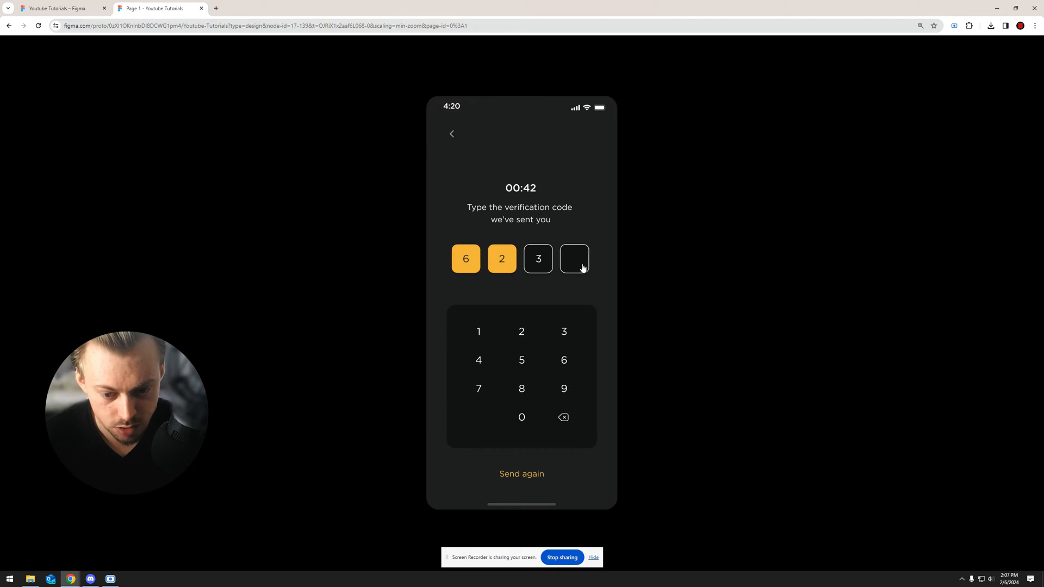
click(576, 269)
click(551, 398)
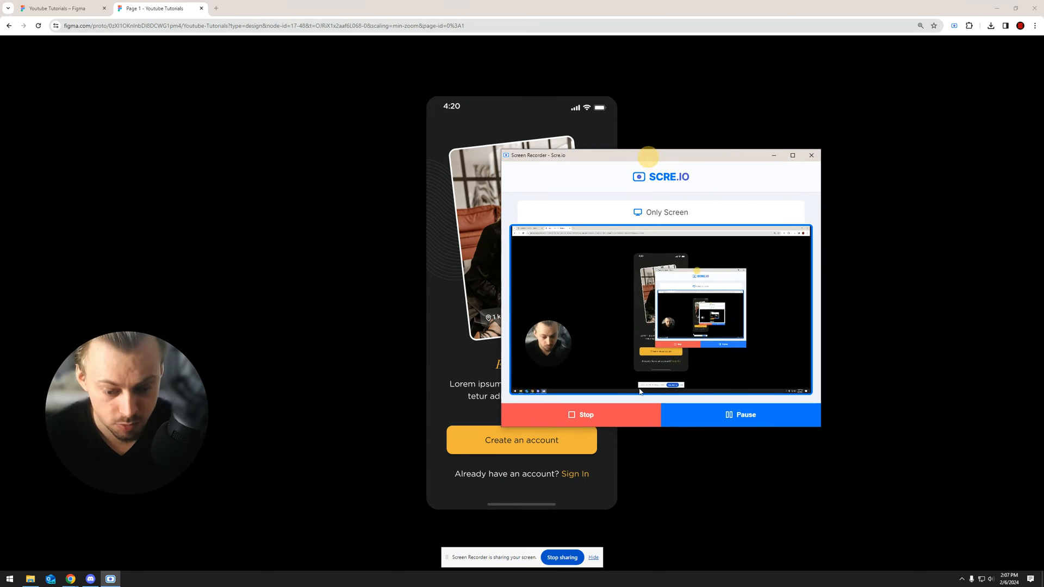
Stop the recording and play the 11-second video back fullscreen
click(582, 414)
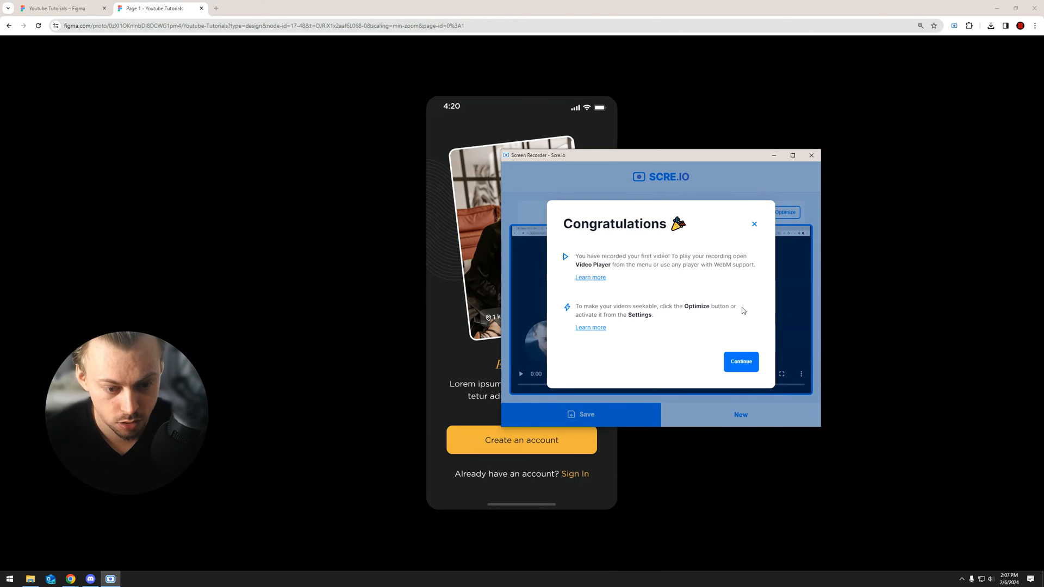
click(741, 362)
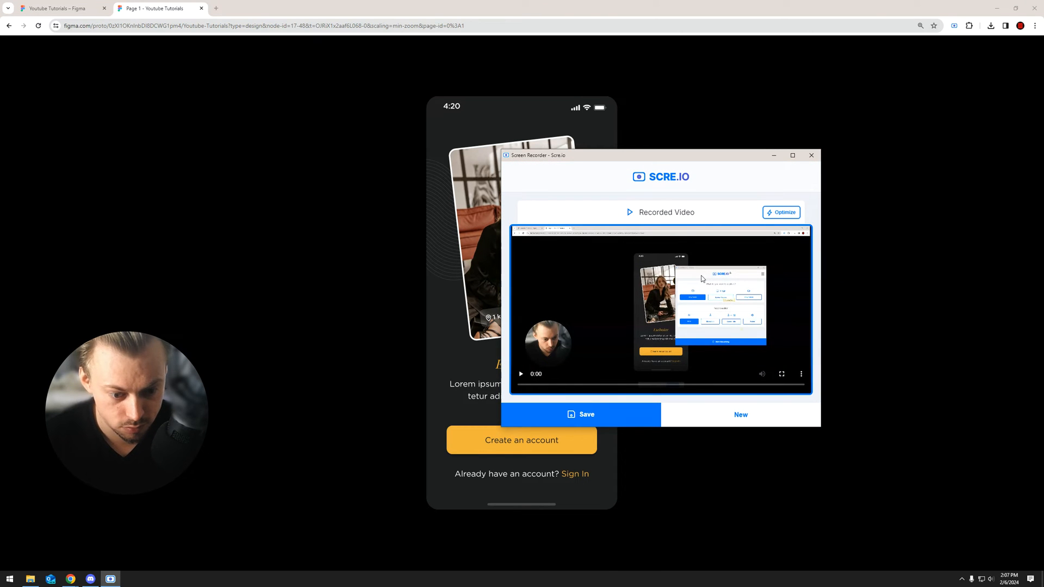
click(520, 373)
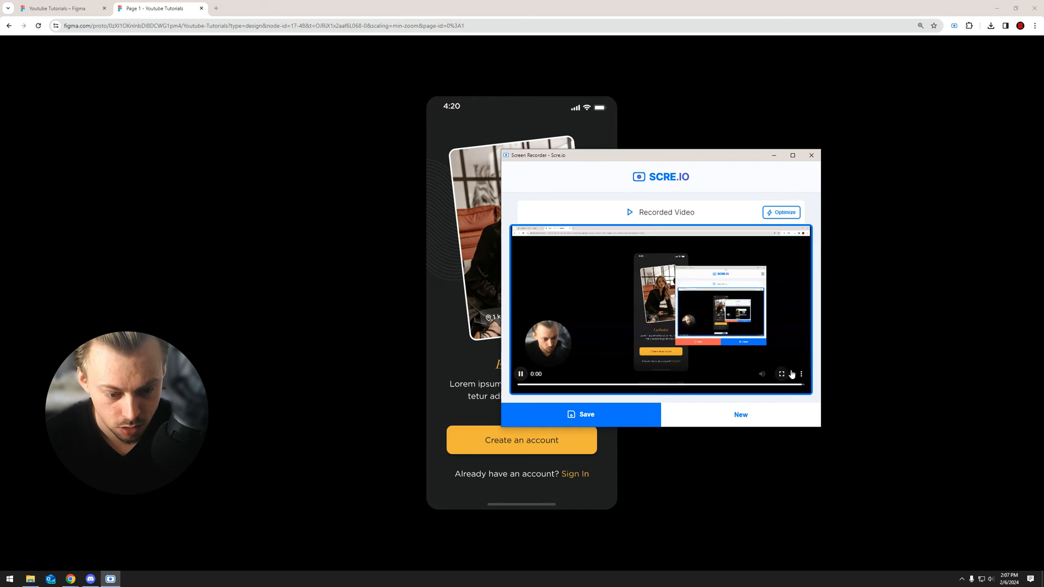
double_click(578, 384)
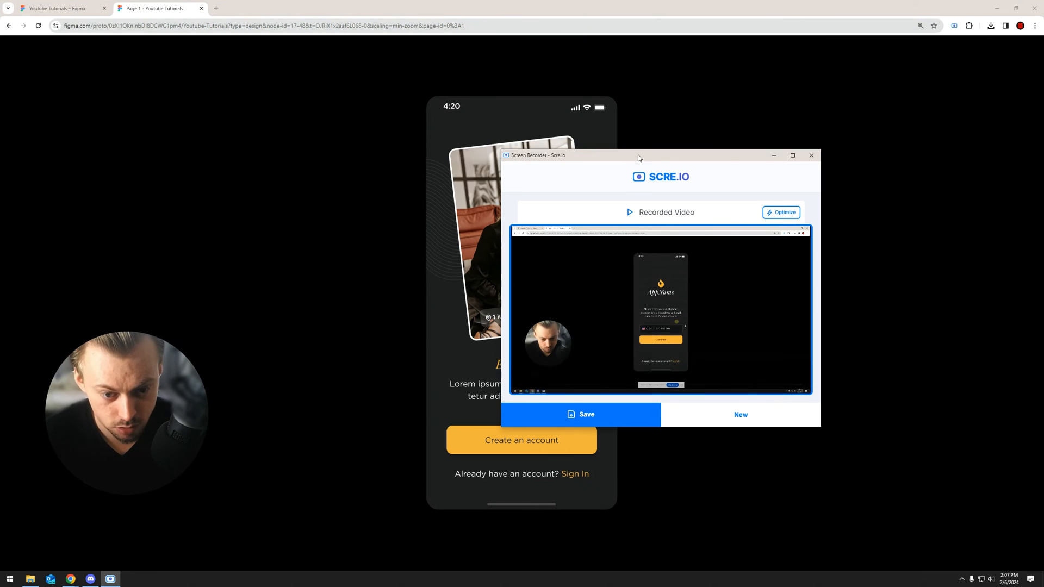
drag(639, 154, 577, 121)
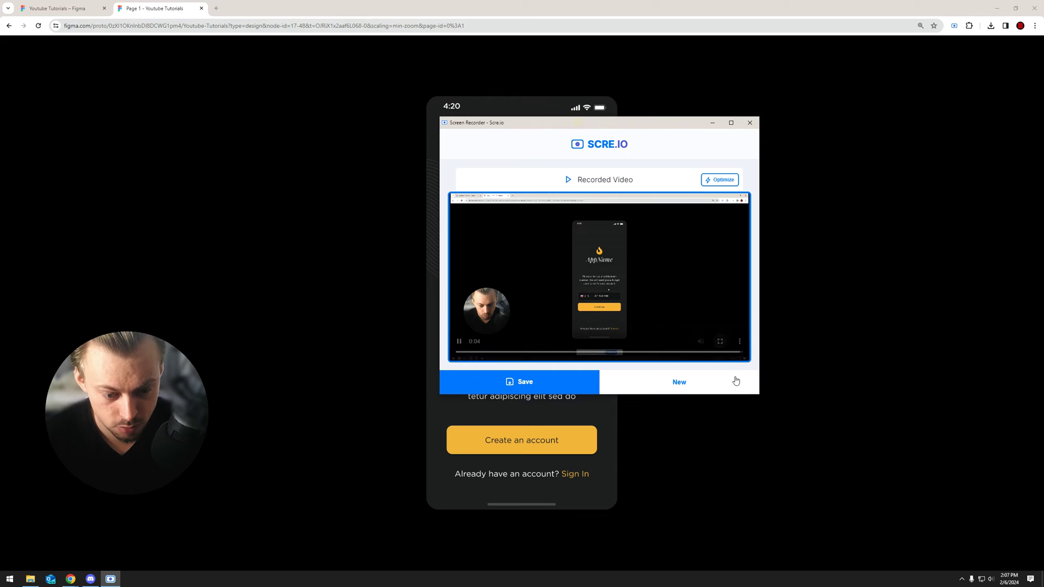
click(722, 342)
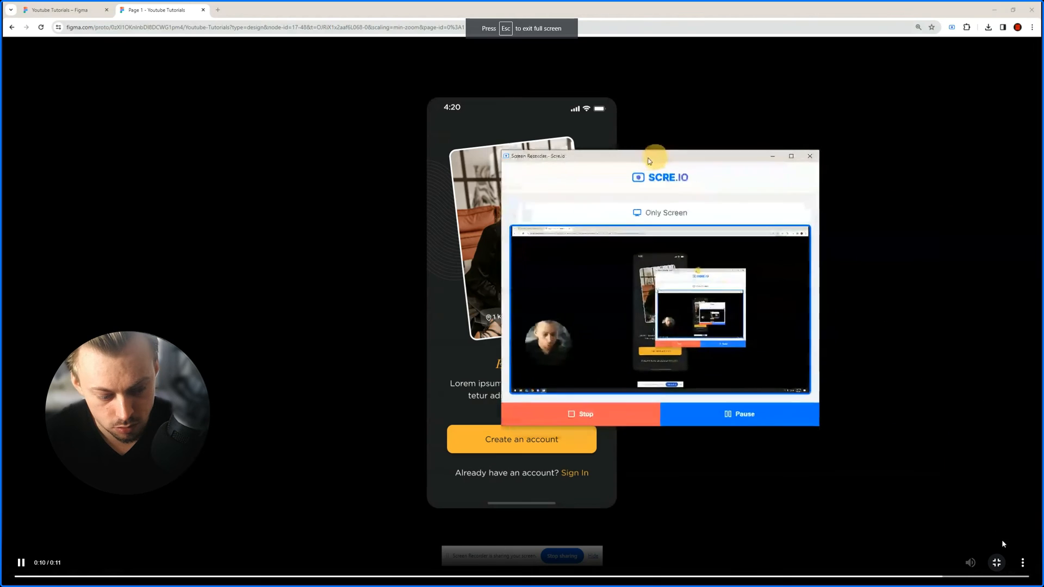
key(Escape)
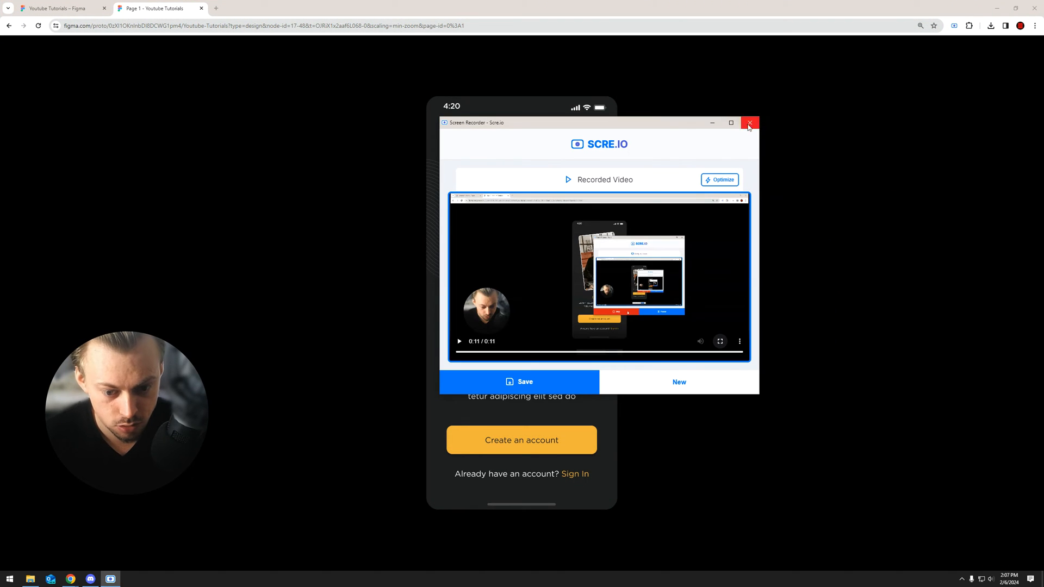
Close the recorder window and confirm leaving Scre.io
click(750, 122)
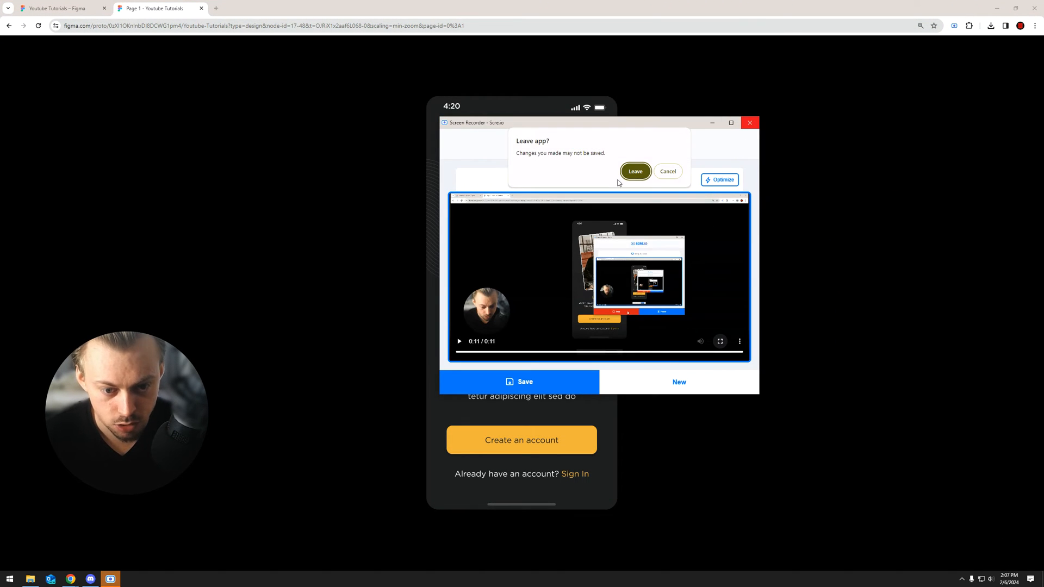
click(632, 171)
click(707, 209)
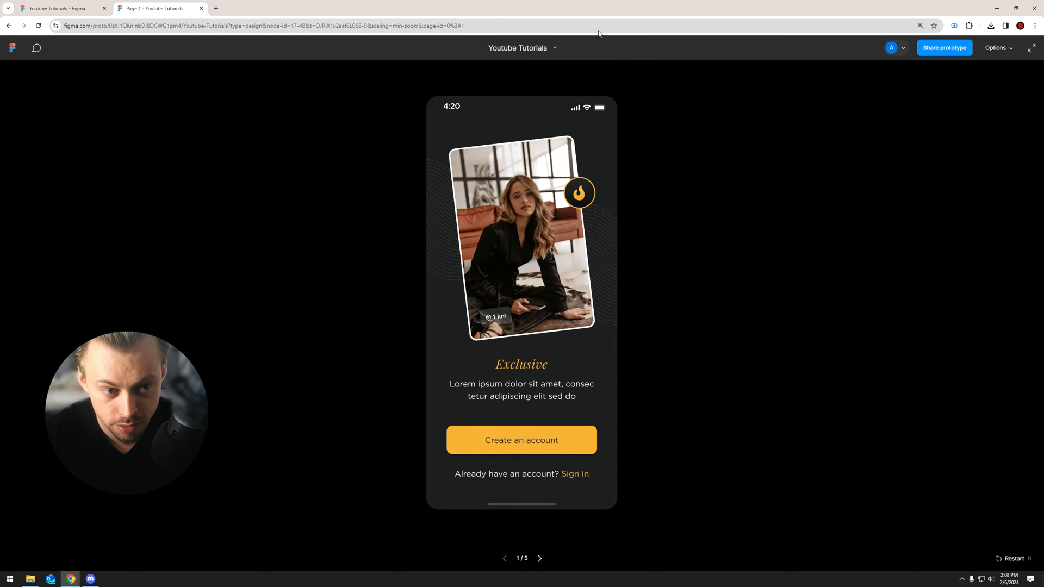
Preview the prototype in browser fullscreen with F11 and exit again
click(384, 127)
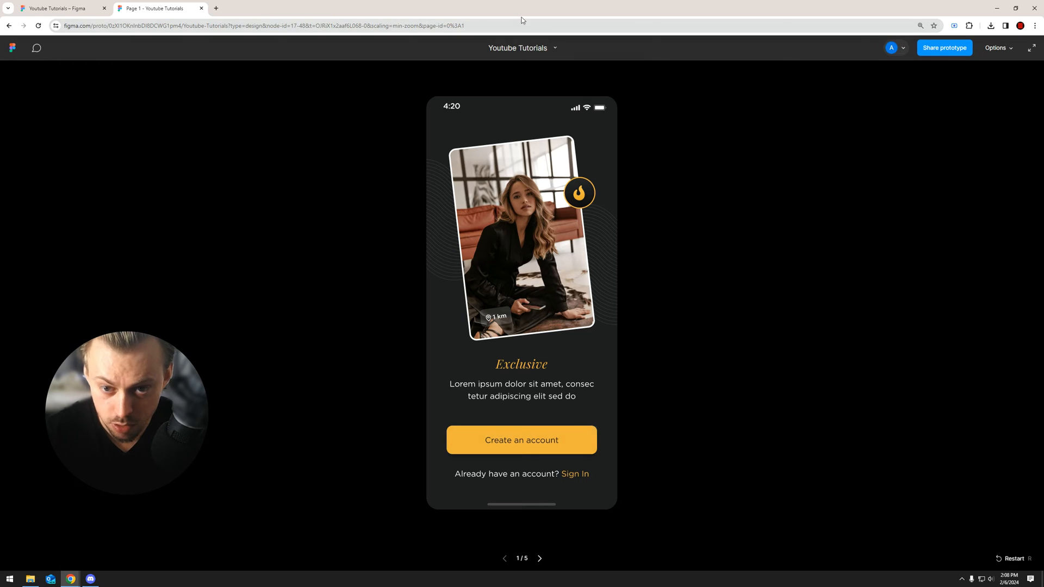
key(F11)
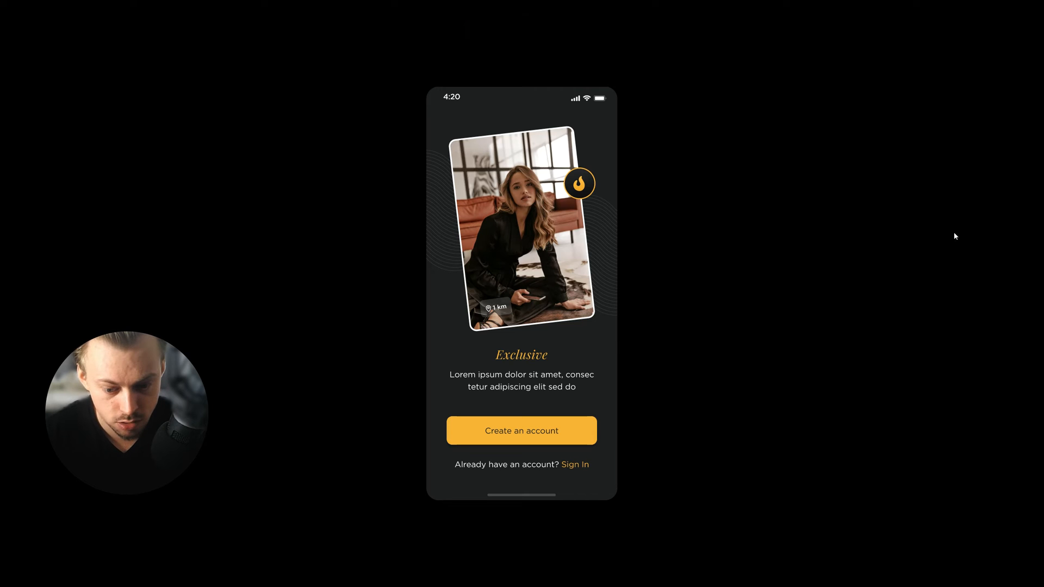
key(F11)
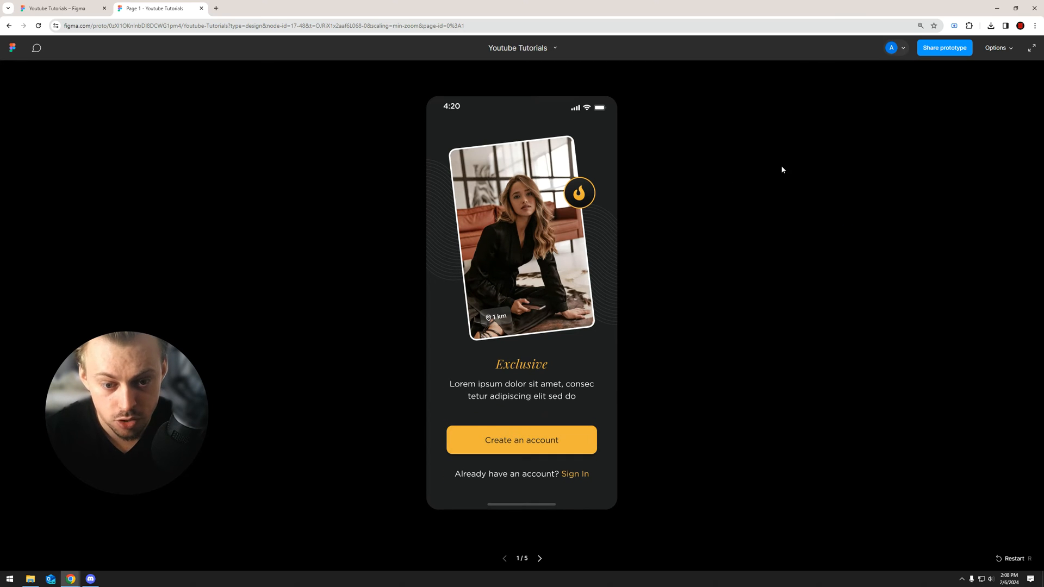
Check the prototype background colour and undo it back to black 000000
click(82, 8)
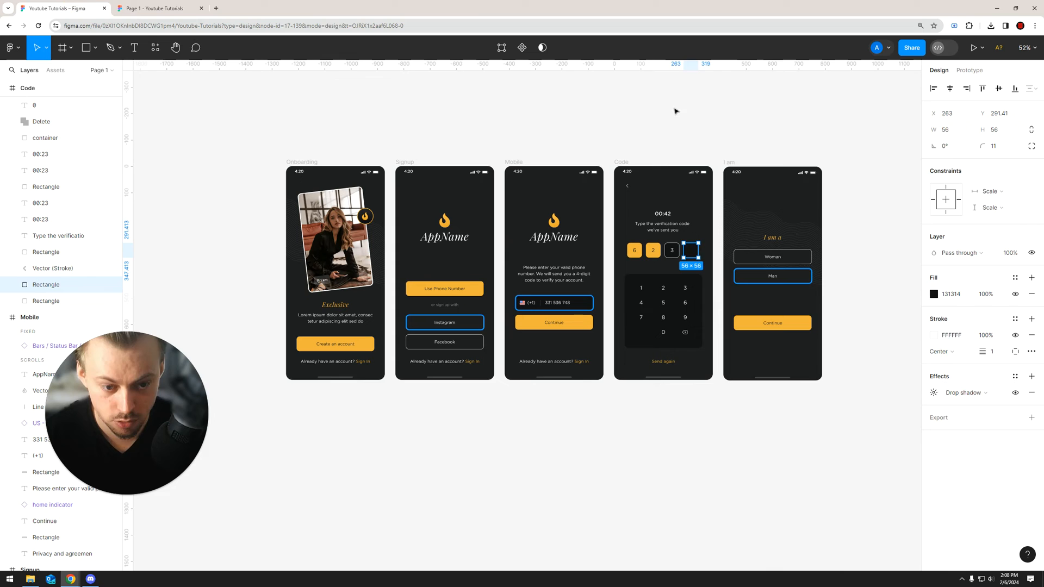
click(970, 70)
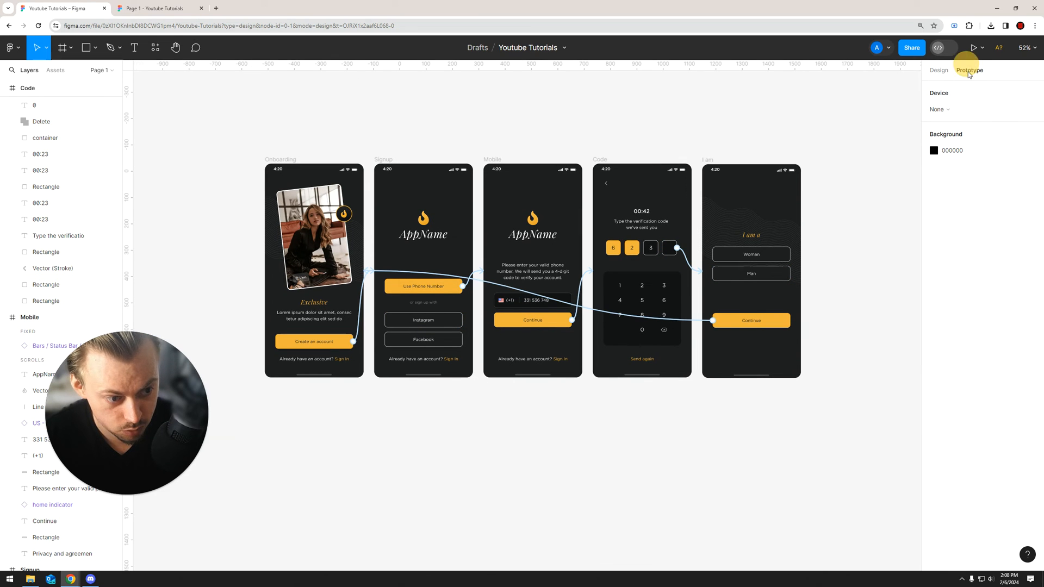
click(935, 151)
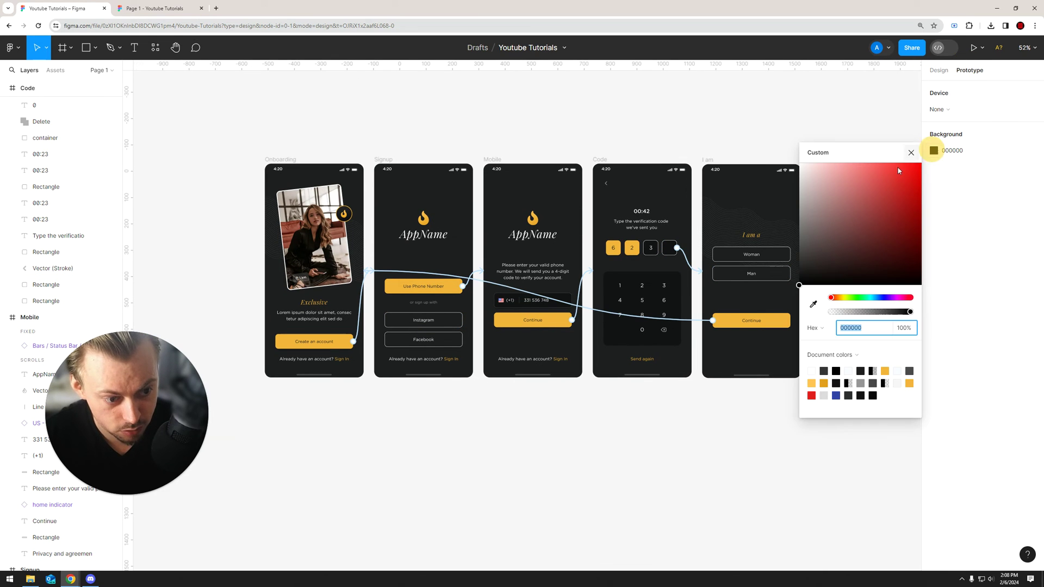
click(163, 8)
click(84, 6)
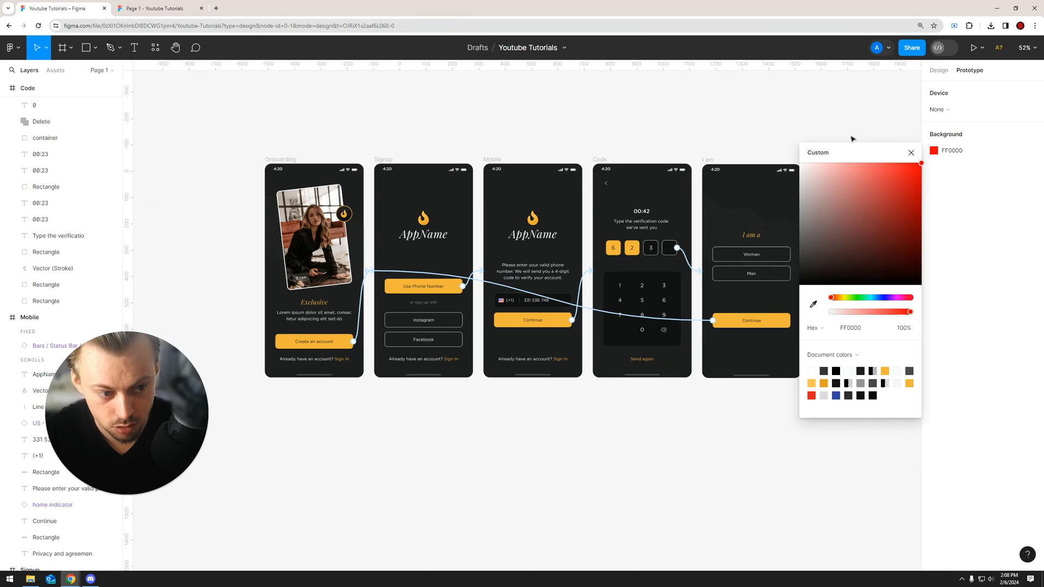
key(ctrl+z)
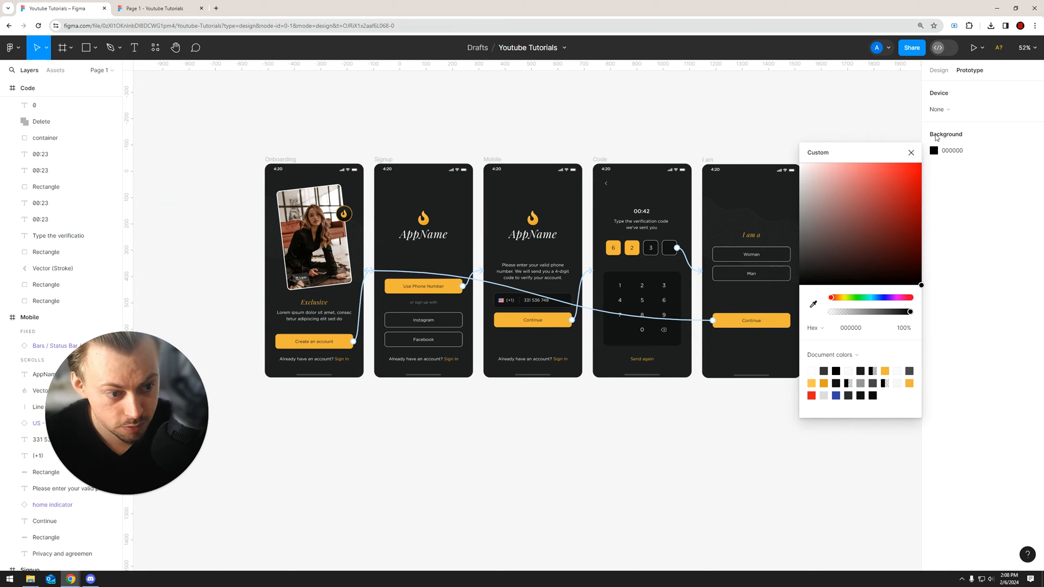
Set the prototype device to iPhone 13 mini and present the prototype
click(947, 109)
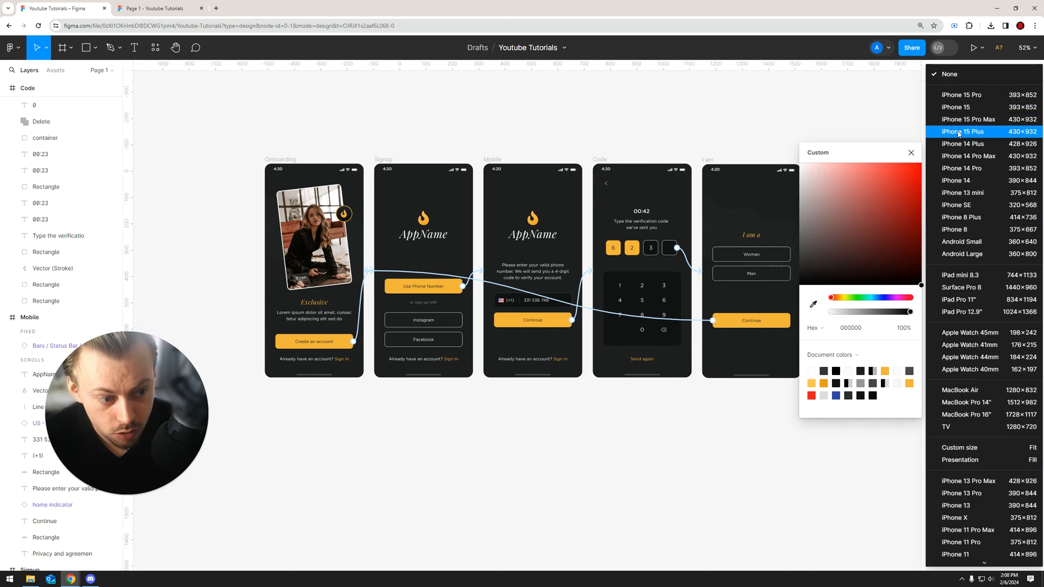
click(986, 99)
click(273, 159)
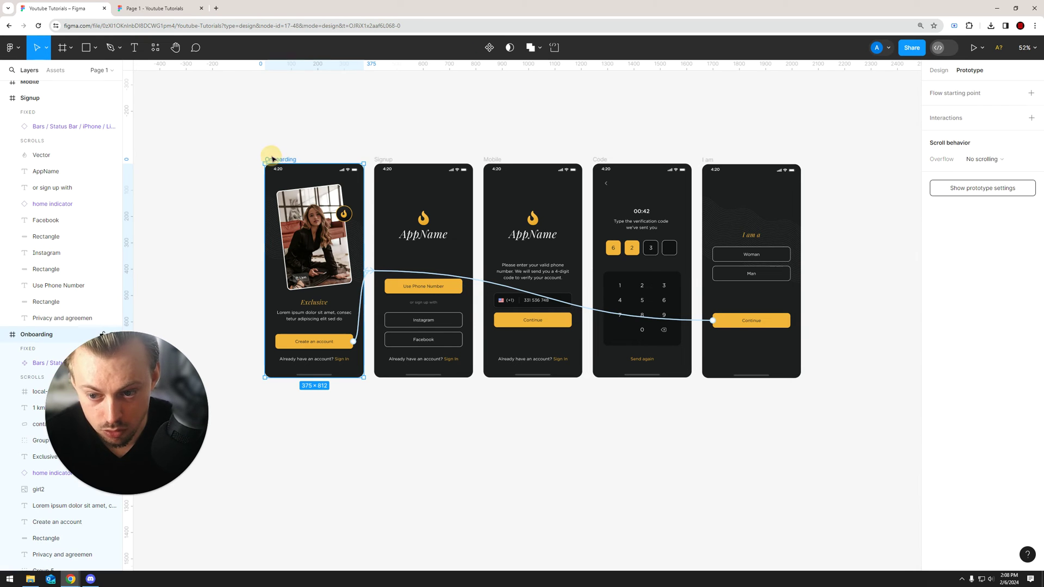
click(935, 70)
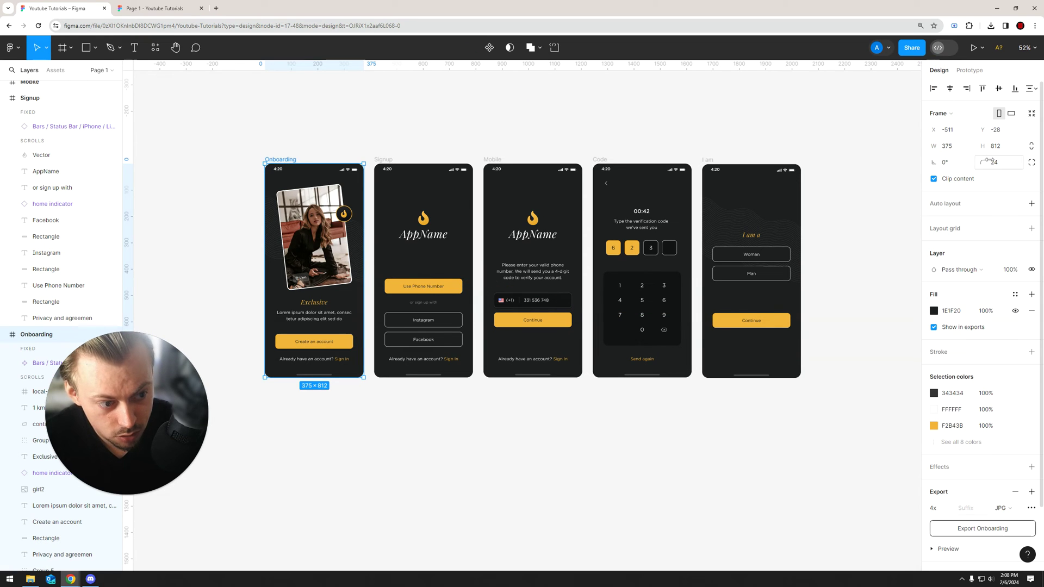
click(971, 70)
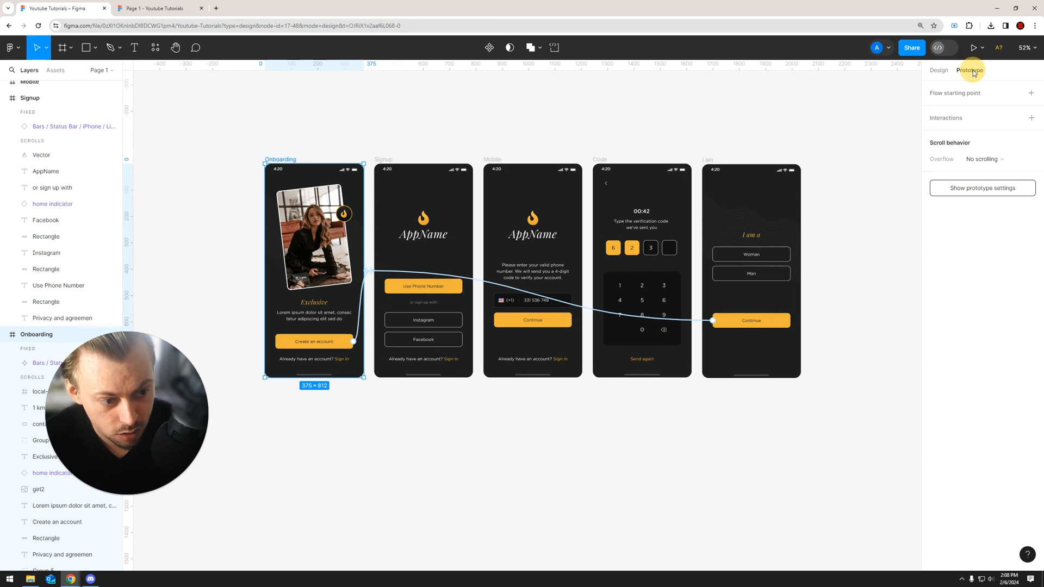
click(976, 193)
click(946, 107)
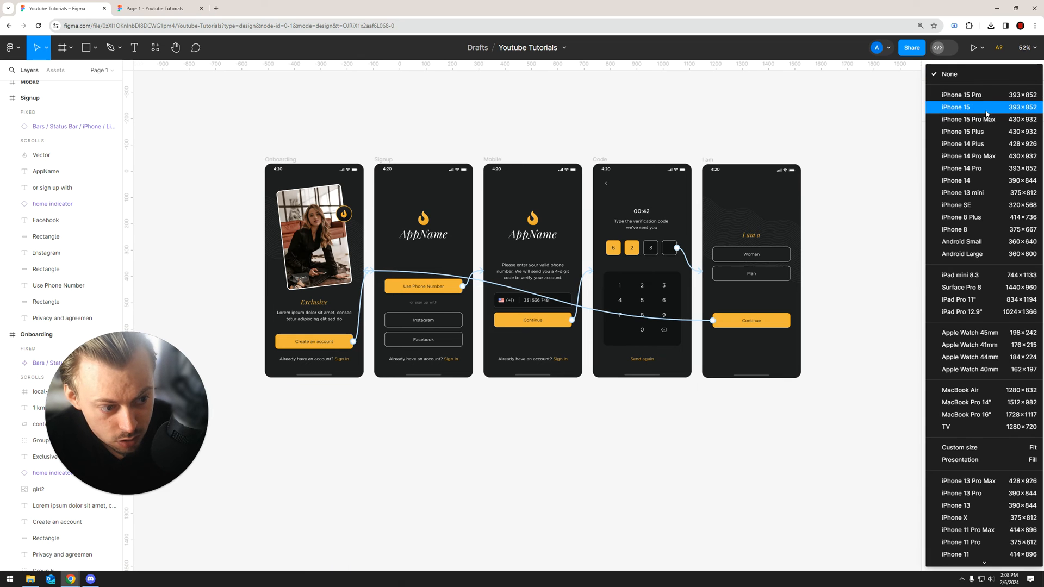
click(979, 192)
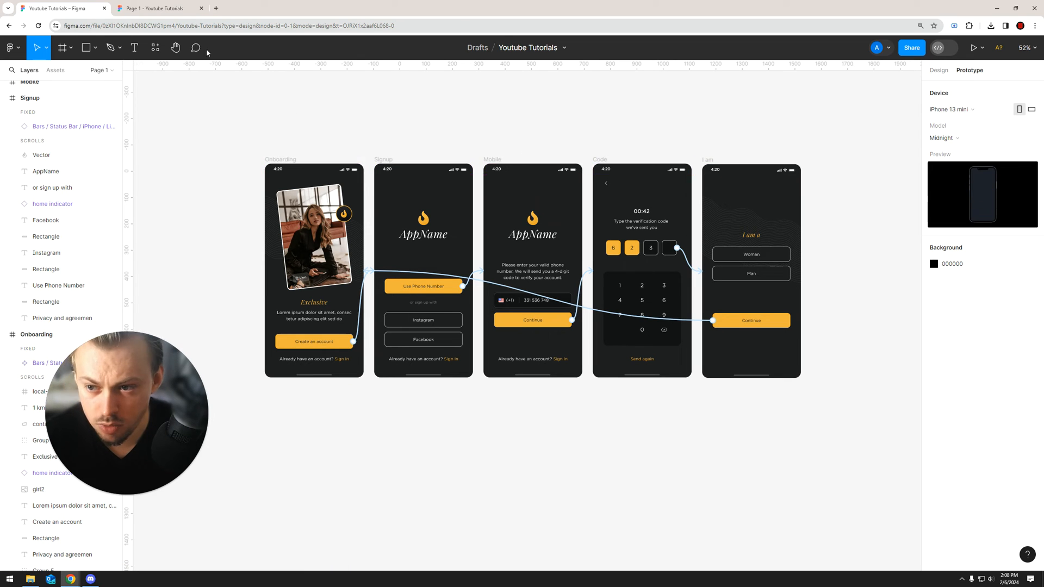
key(ctrl+alt+Return)
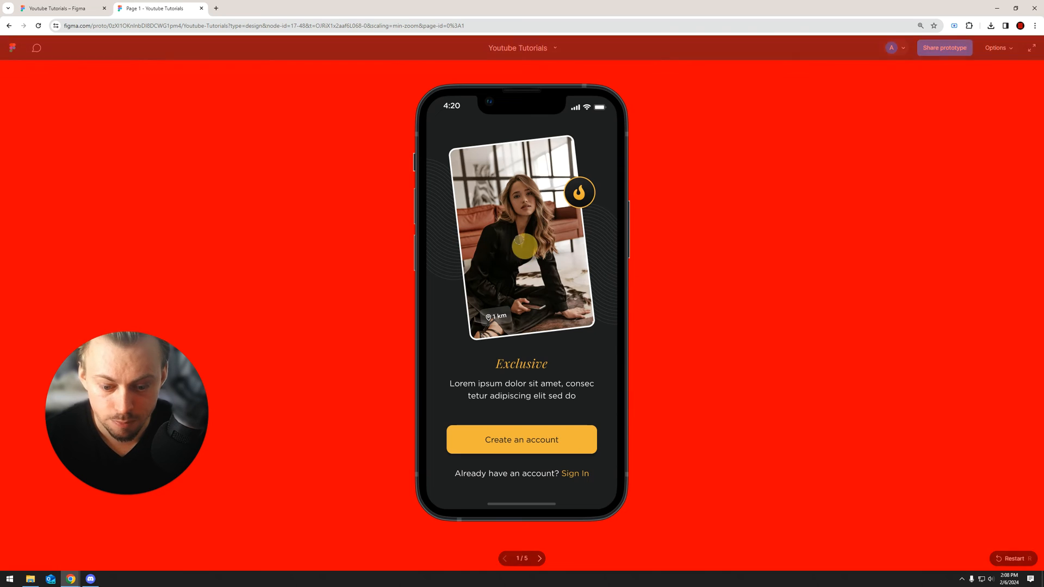
Set the prototype background to 0A0A0A and check it in the presentation tab
key(ctrl+shift+Tab)
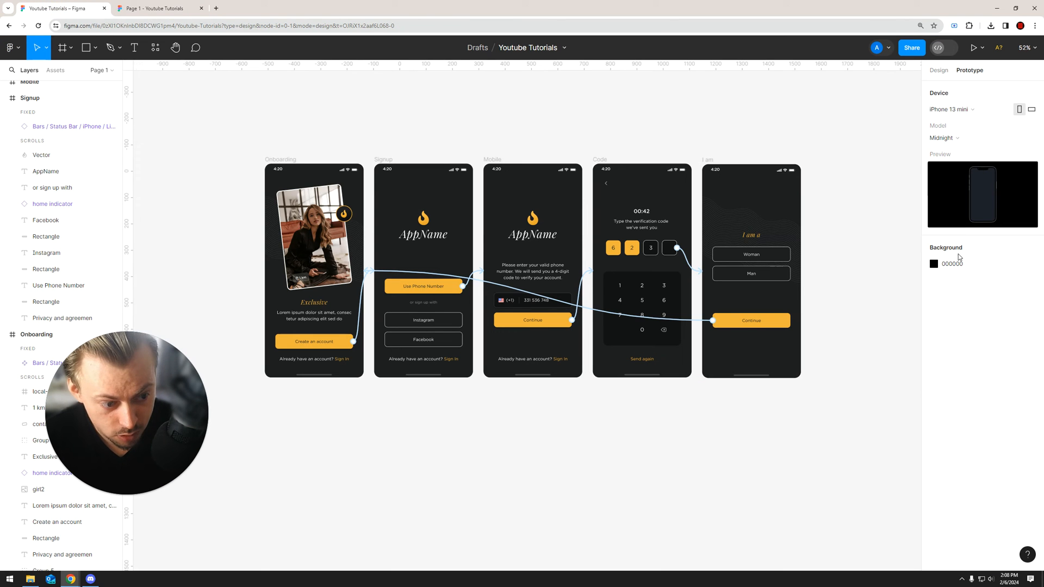
click(150, 7)
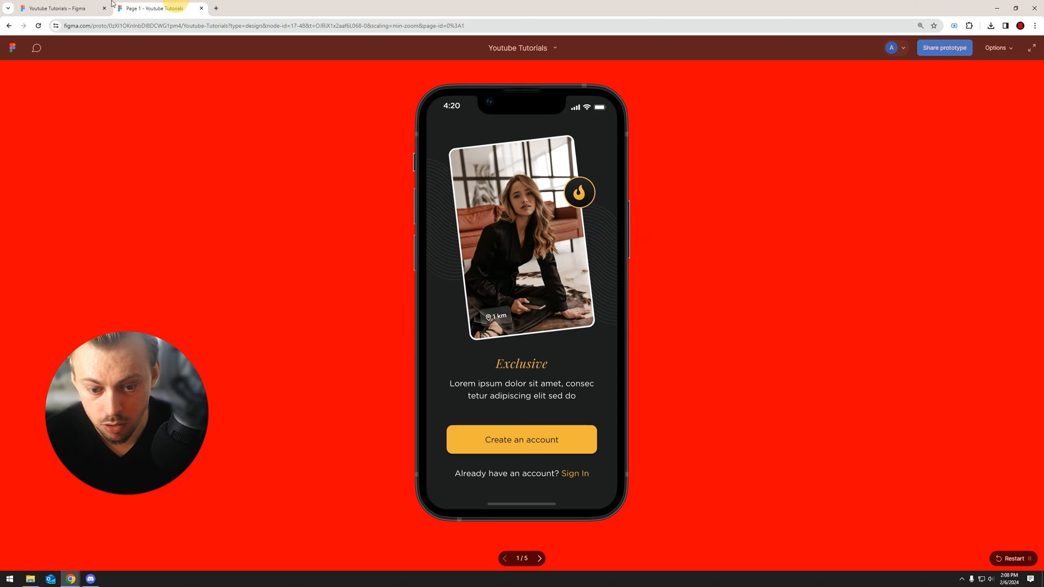
key(ctrl+shift+Tab)
click(935, 263)
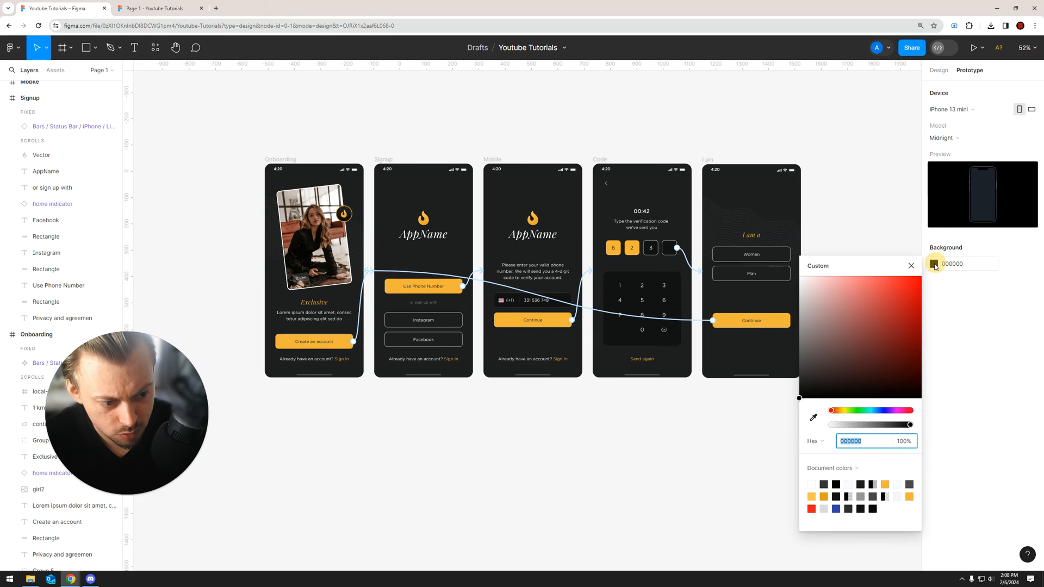
click(939, 70)
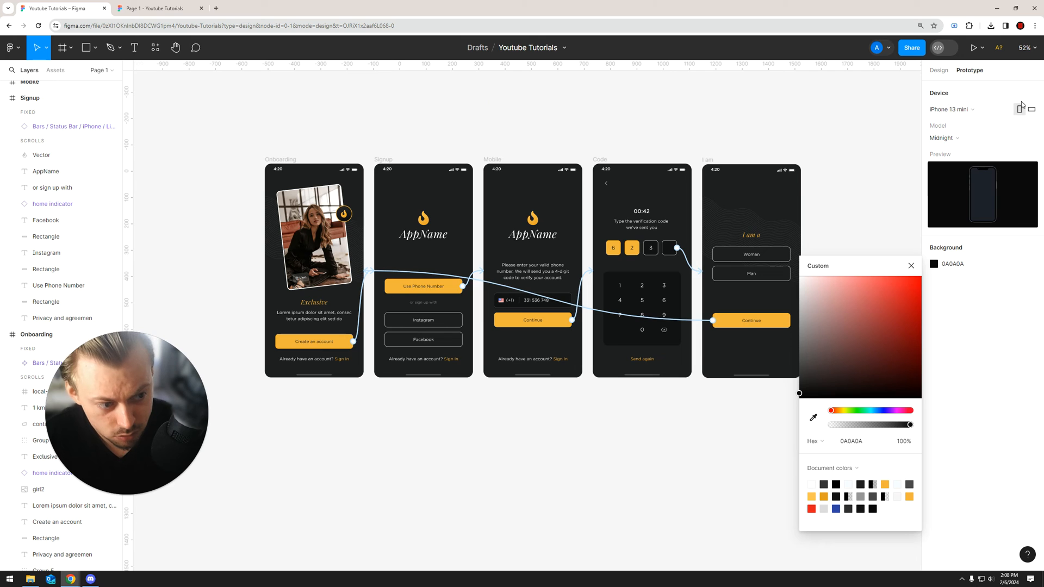
click(941, 72)
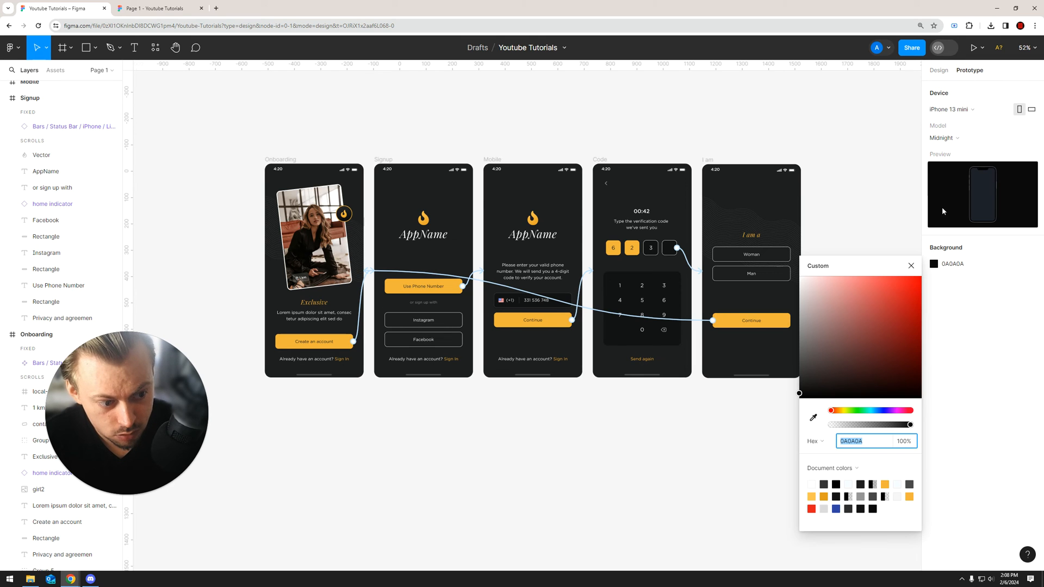
key(ctrl+Tab)
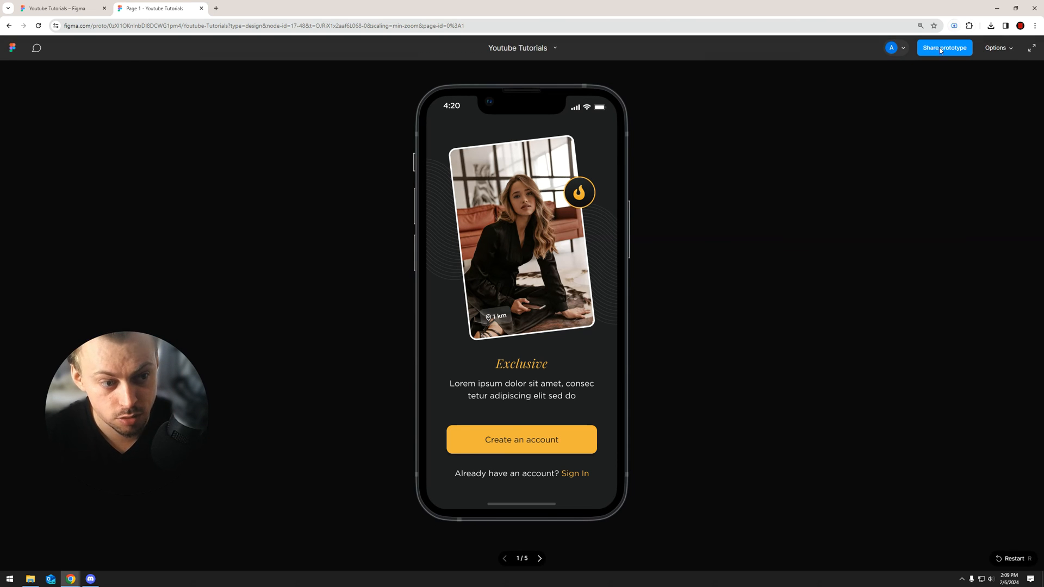
Launch Scre.io, put the prototype in fullscreen and bring the recorder beside the phone
click(955, 27)
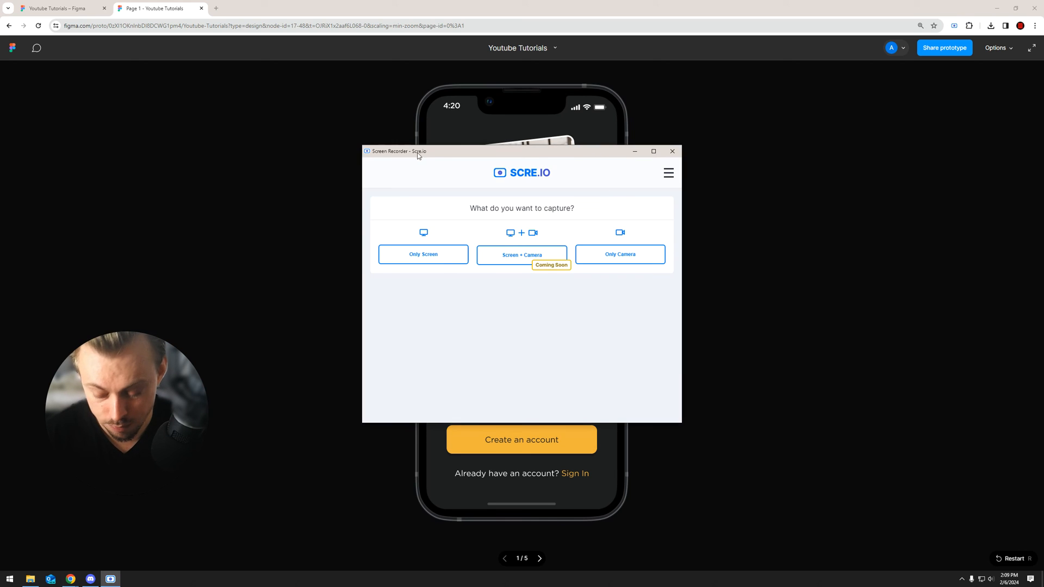
click(278, 122)
key(F11)
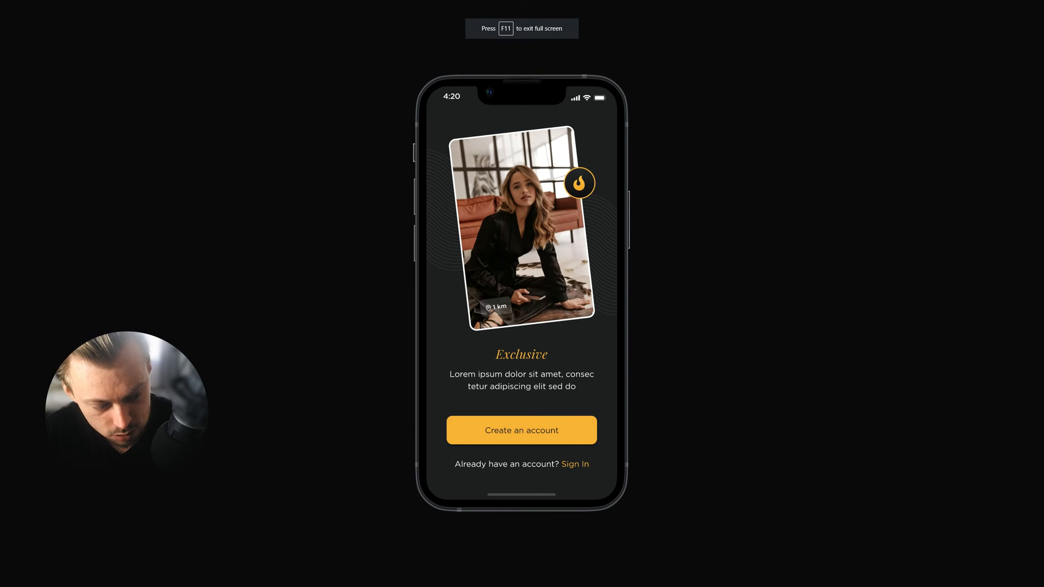
key(alt+Tab)
drag(540, 147, 807, 136)
Start a screen-only, no-audio recording of the fullscreen prototype
click(689, 237)
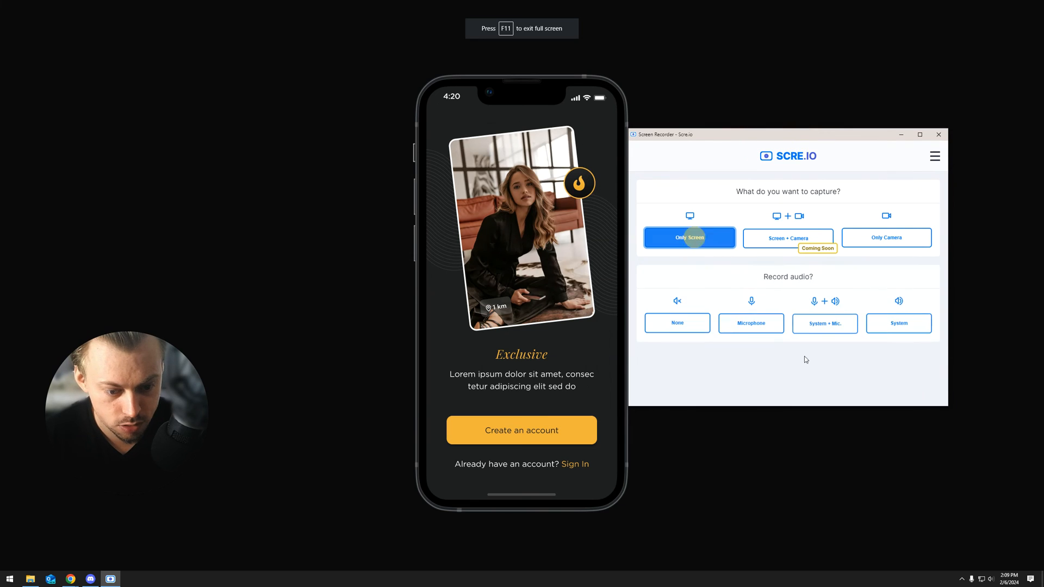
click(682, 324)
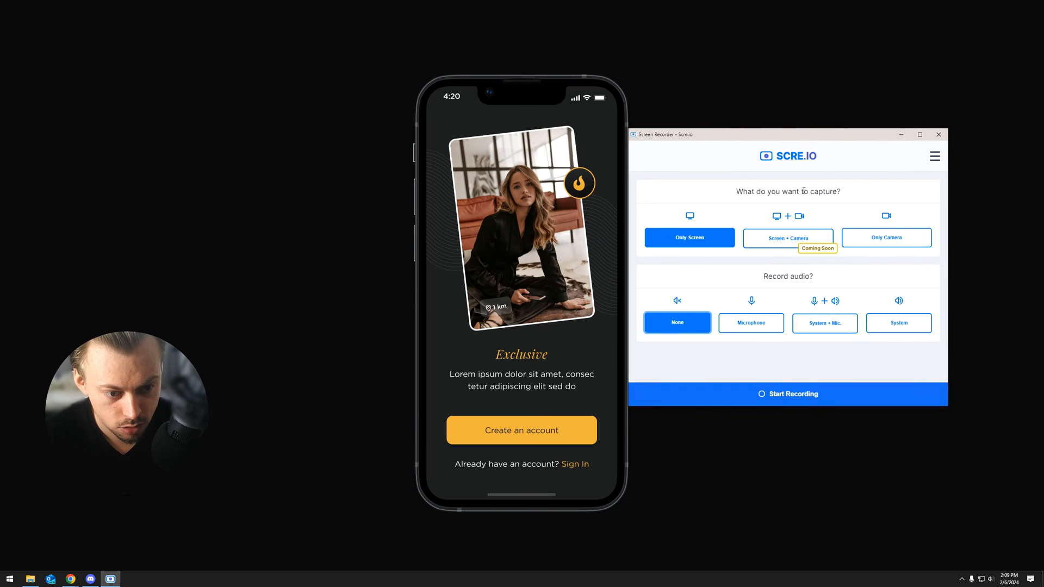
drag(780, 140, 1043, 142)
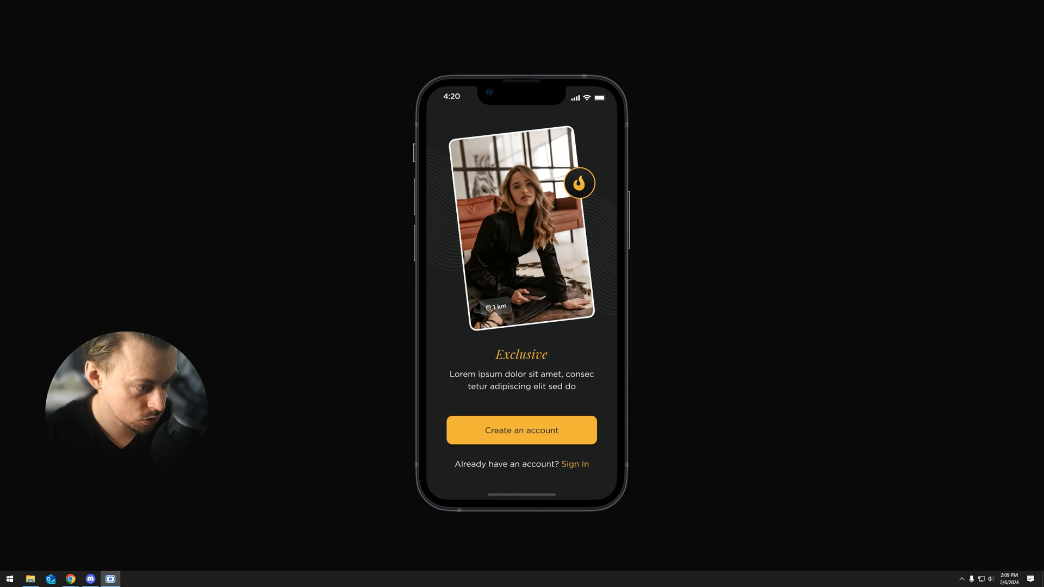
click(700, 349)
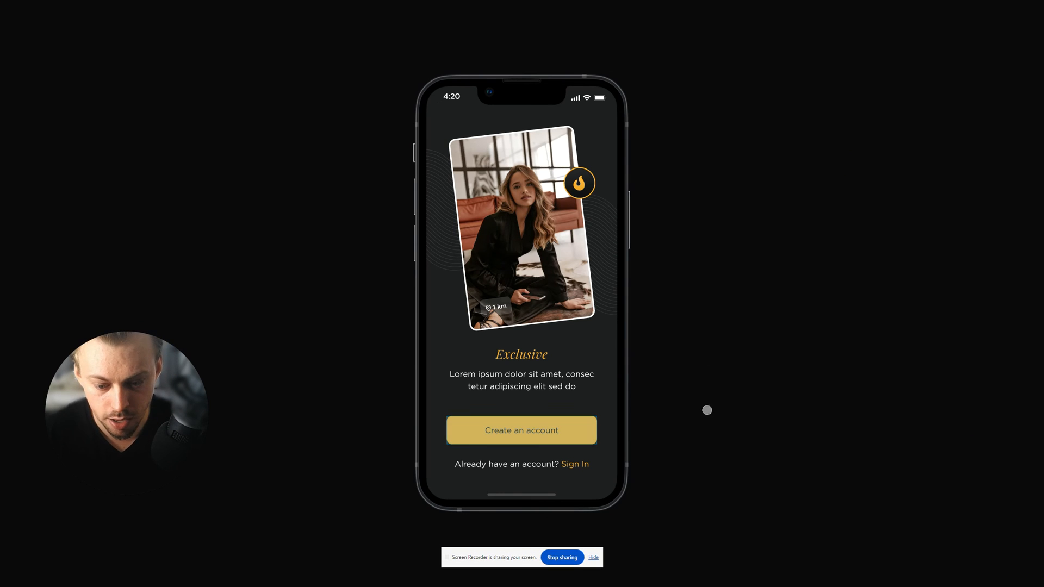
Step the prototype through Create an account, Use Phone Number and Continue back to onboarding
click(536, 428)
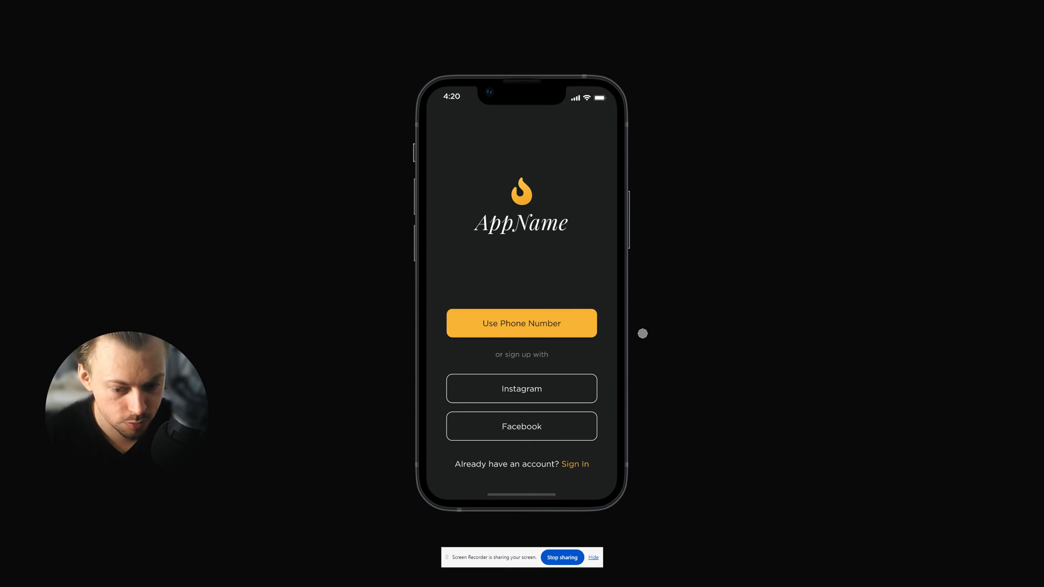
click(563, 324)
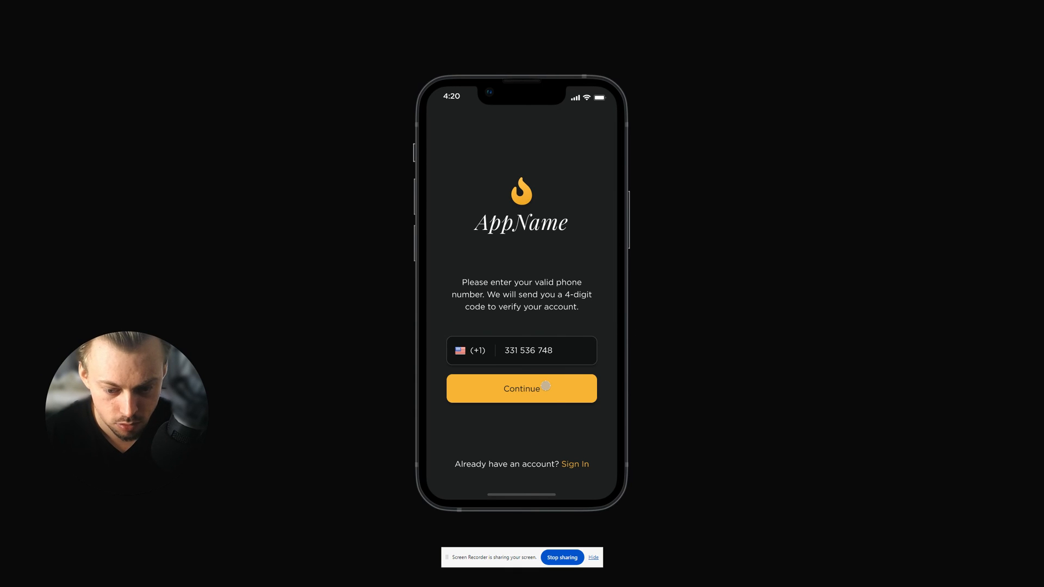
click(546, 387)
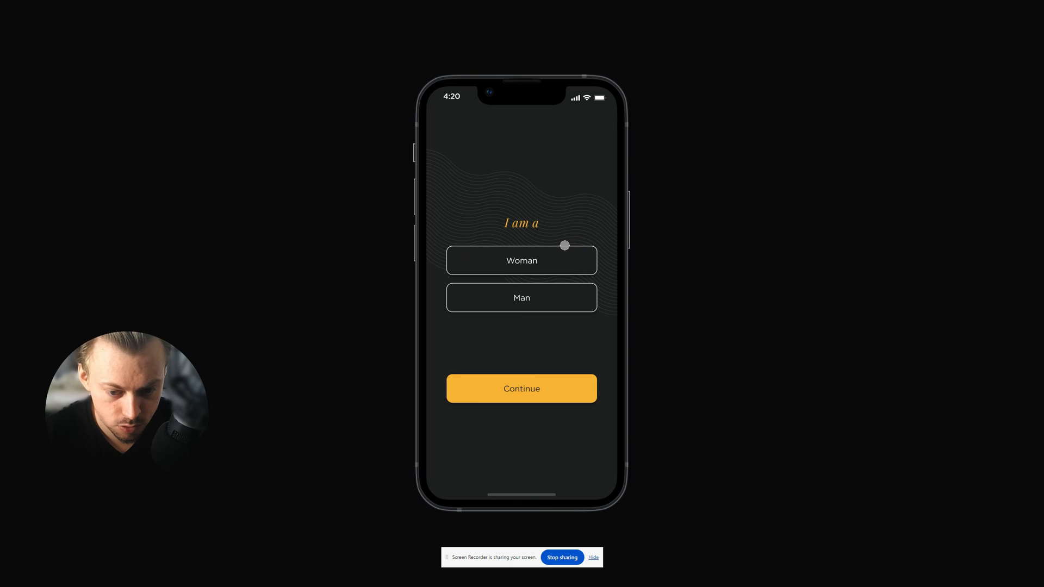
click(561, 385)
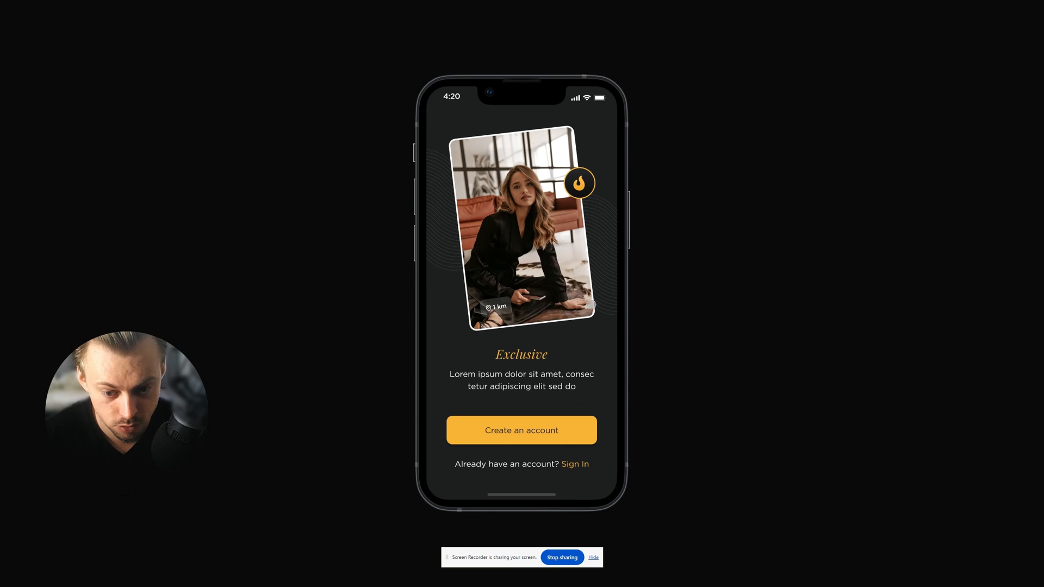
click(745, 293)
Leave browser full screen and watch the 14-second recording in full-screen playback
key(Escape)
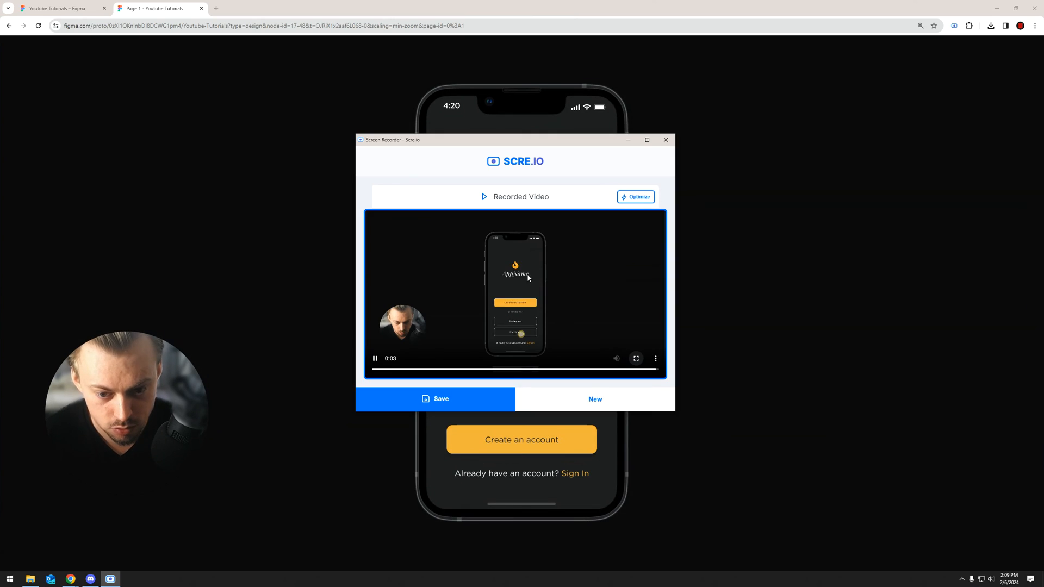
right_click(527, 274)
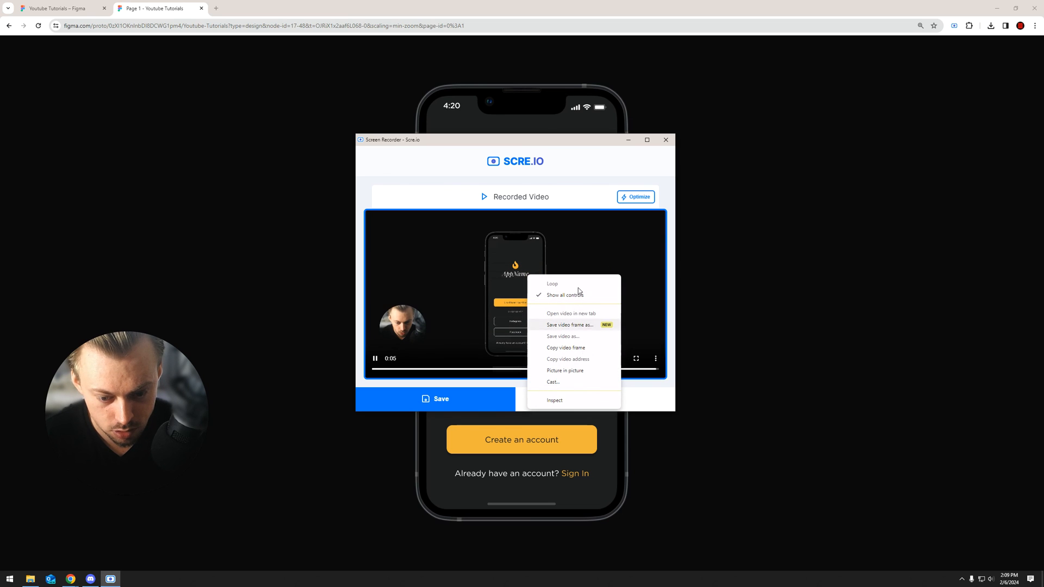
click(583, 246)
click(375, 358)
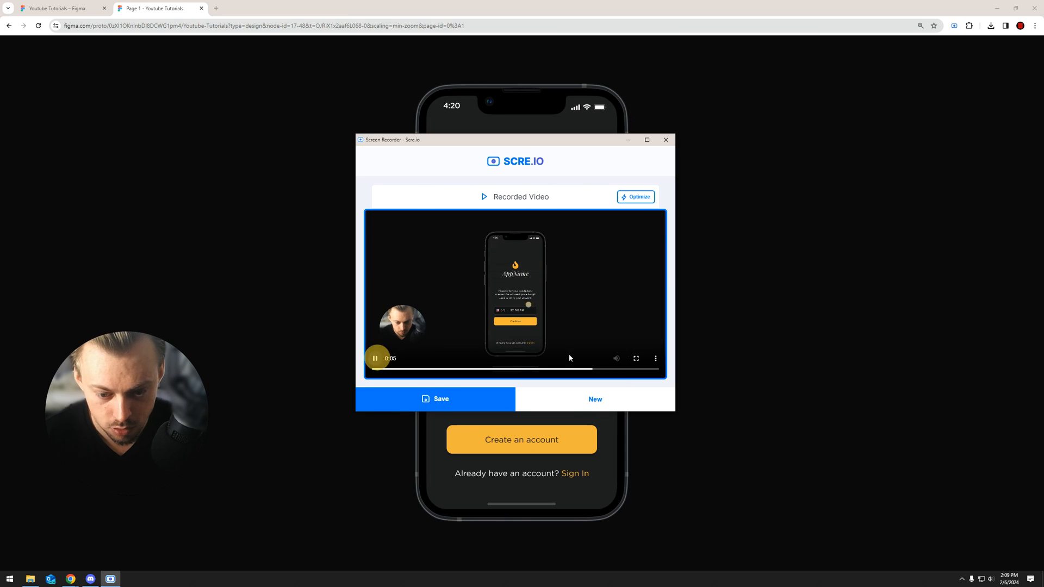
click(637, 358)
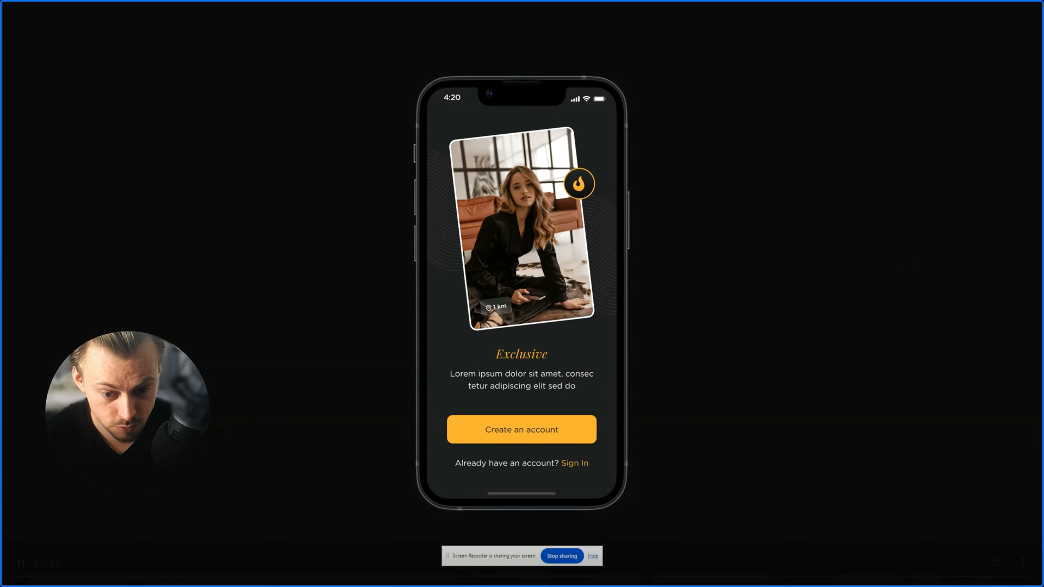
key(Escape)
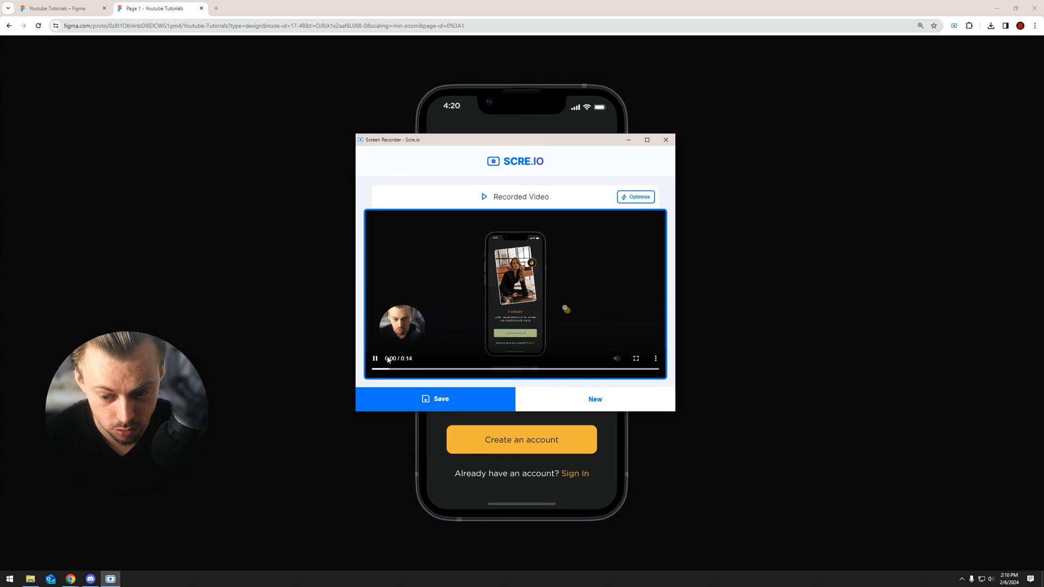
click(636, 358)
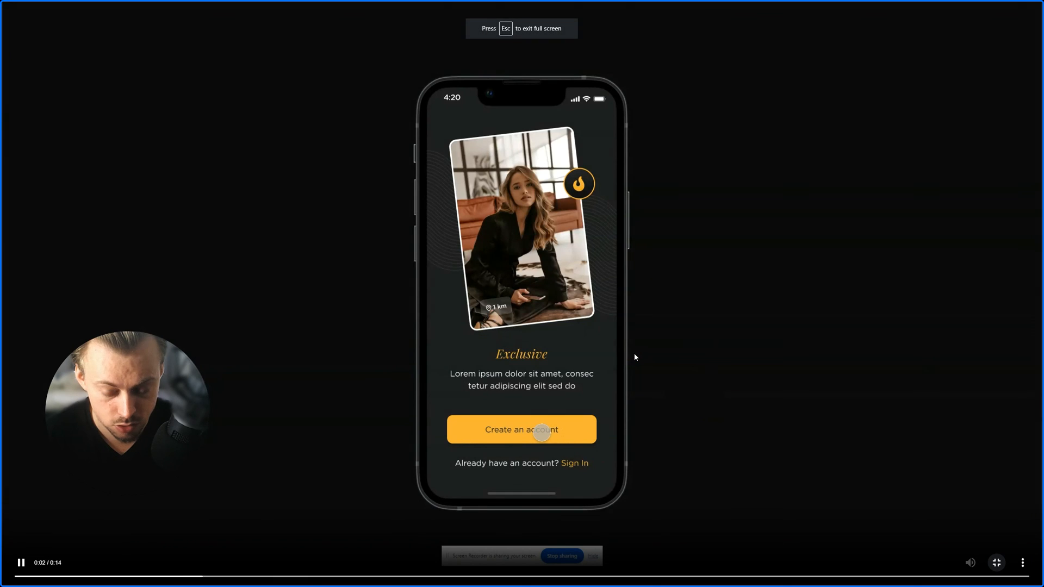
key(Escape)
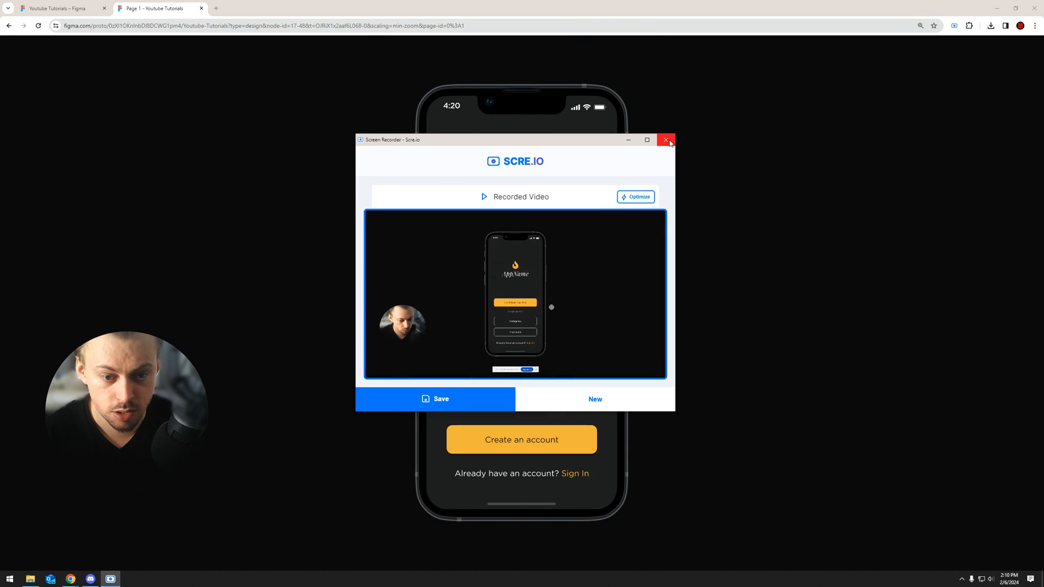
Close the Scre.io recorder, confirm leaving, and return to the Figma design file
click(669, 142)
click(547, 187)
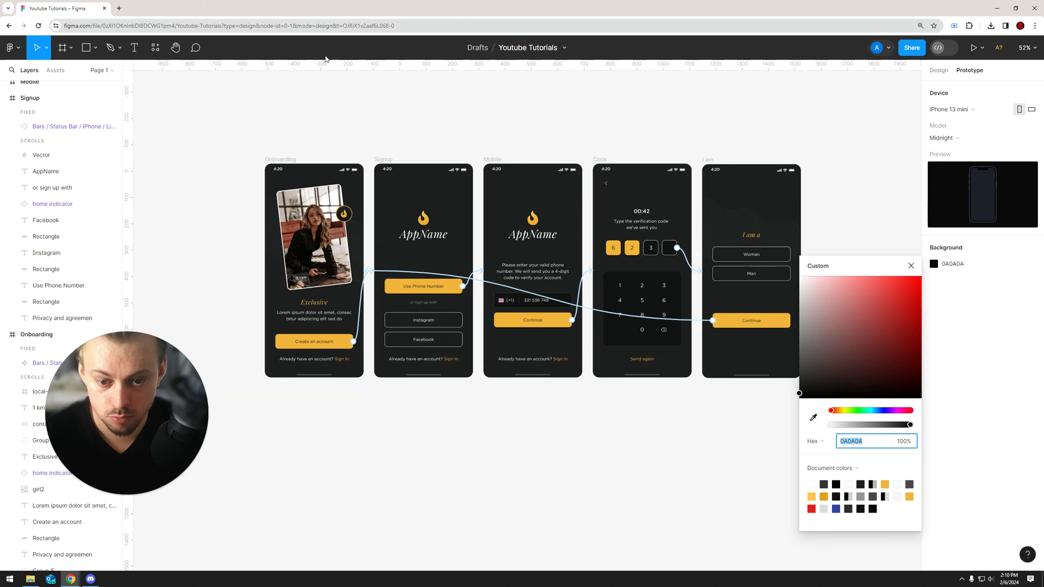
click(202, 8)
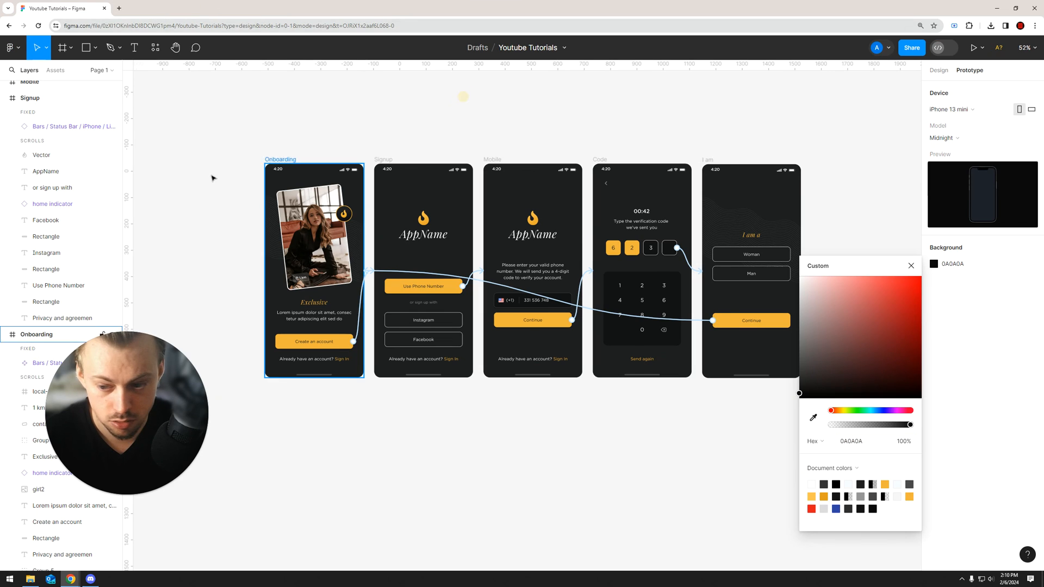